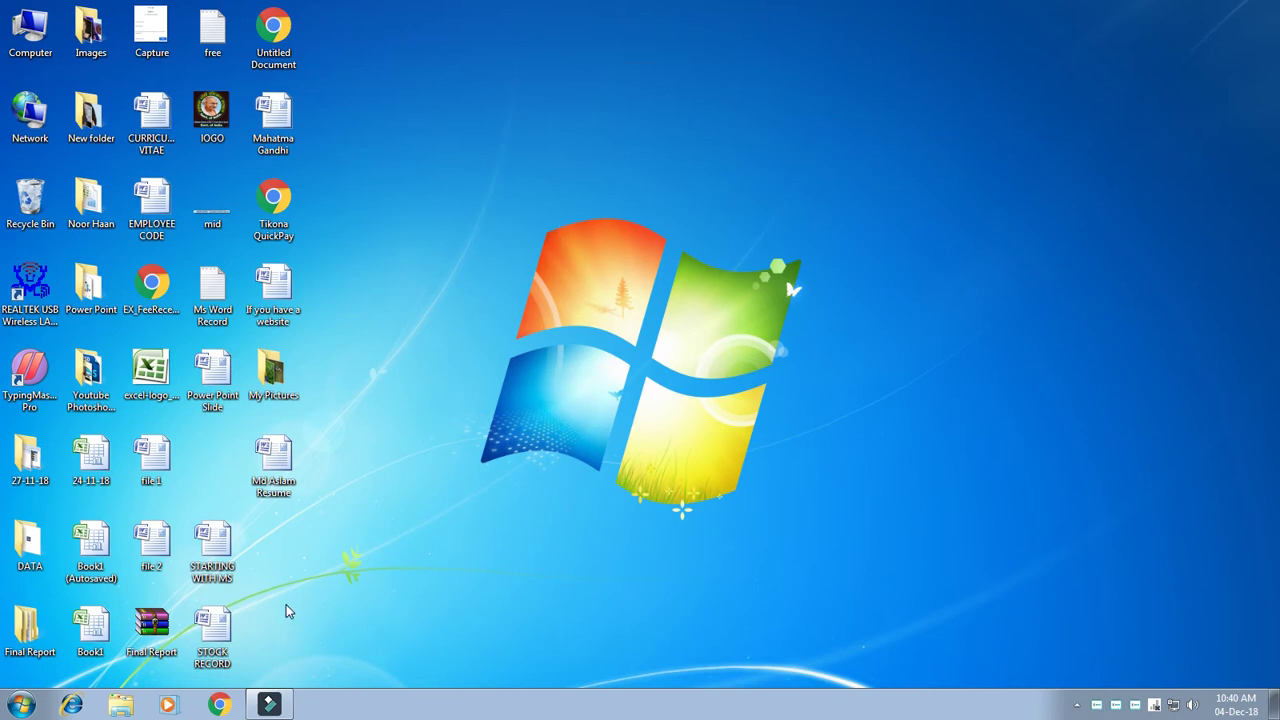
Launch Google Chrome from the Windows 7 taskbar
left_click(220, 706)
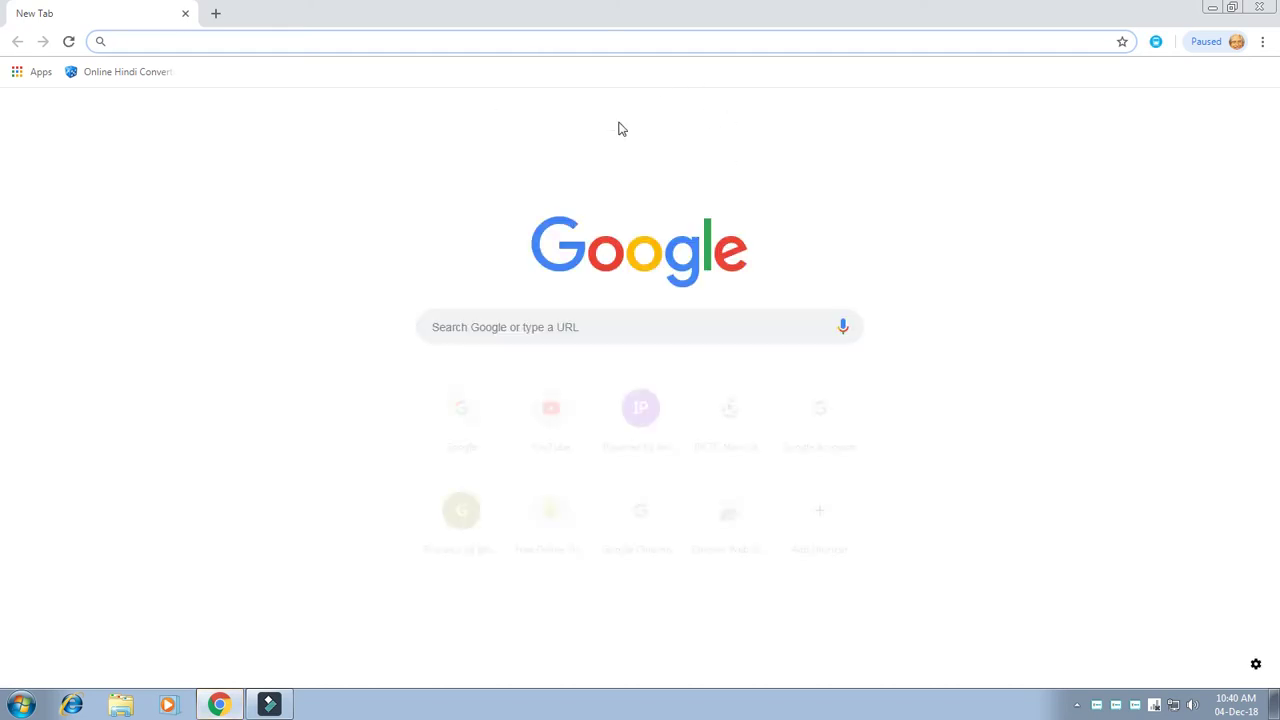
Load google.com by autocompleting 'goo' in the address bar
left_click(181, 41)
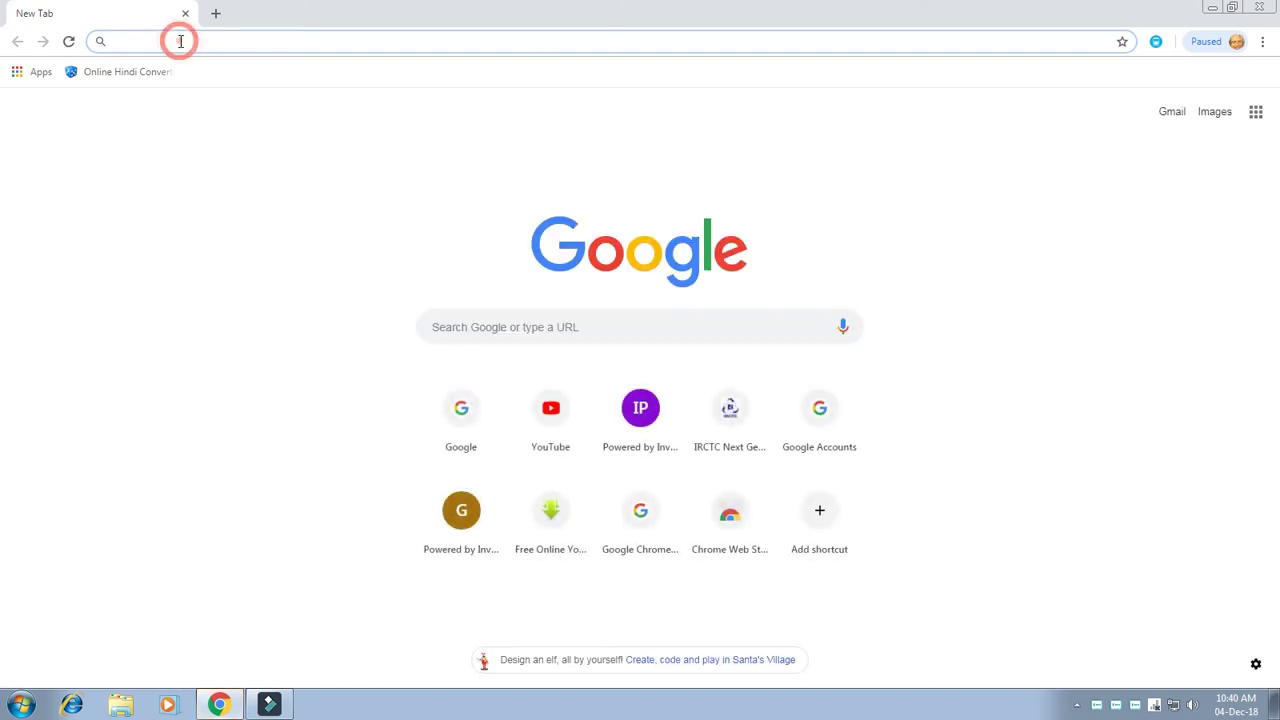
type("goo")
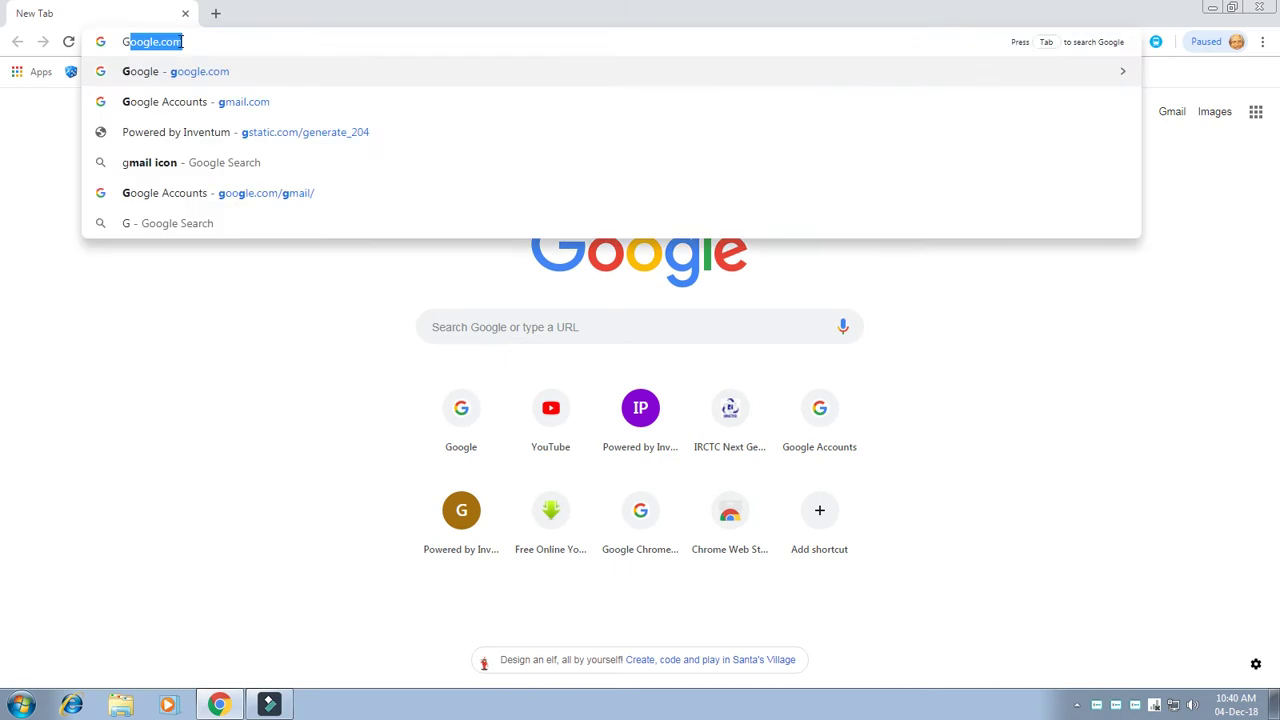
key("Return")
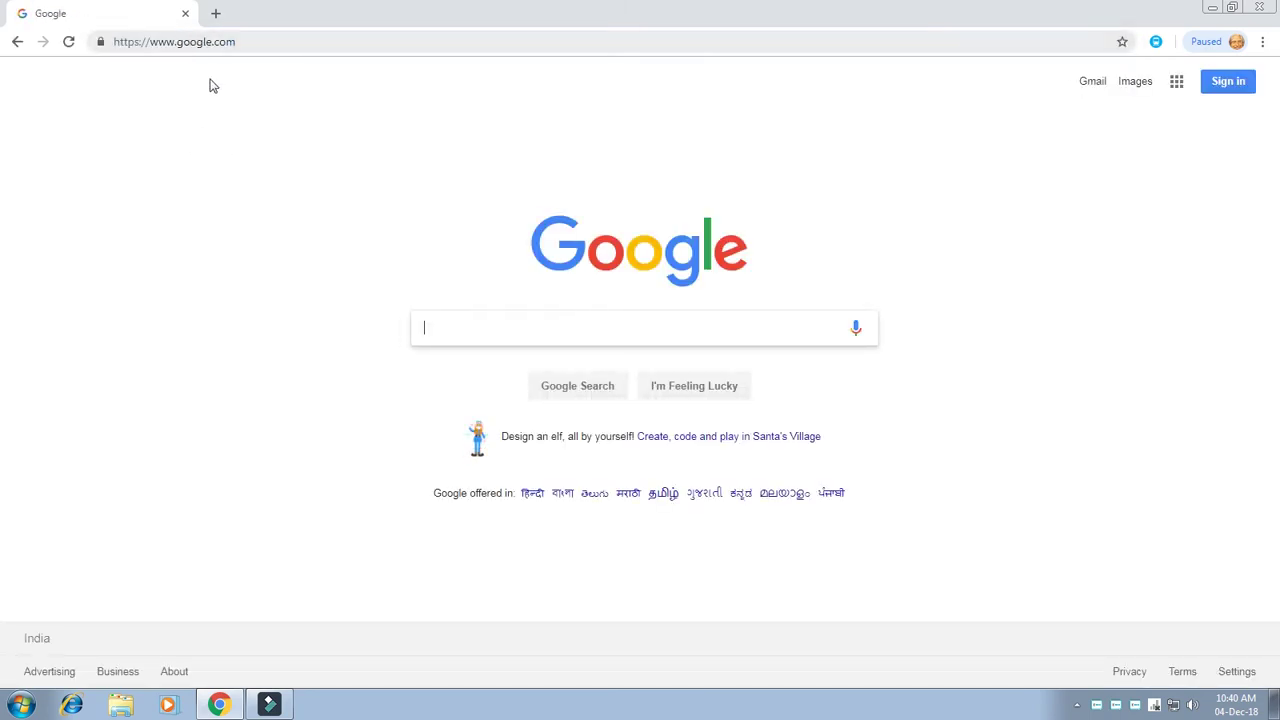
Search Google for 'flight ticket booking' using the suggestion list
left_click(454, 327)
type("FLI")
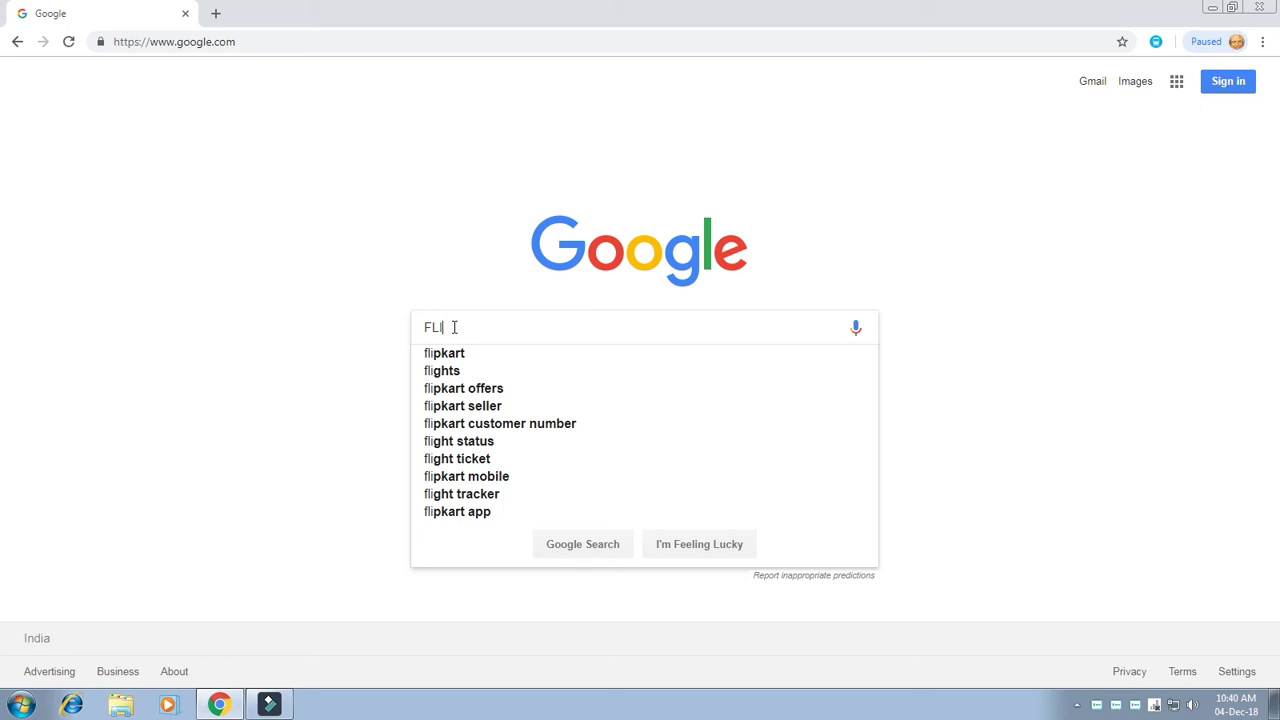
type("GHT TIC")
key("Down")
key("Down")
key("Return")
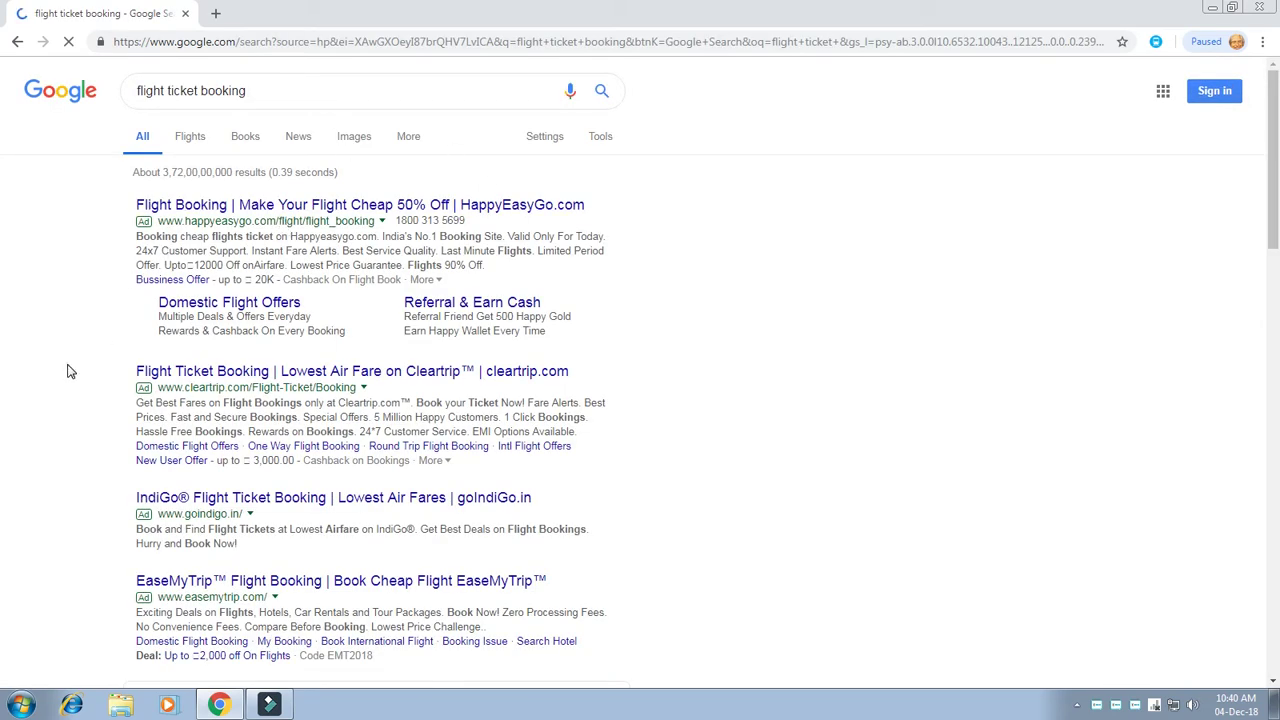
Scroll the search results and open the MakeMyTrip flights page
scroll(2, 150, "down", 1)
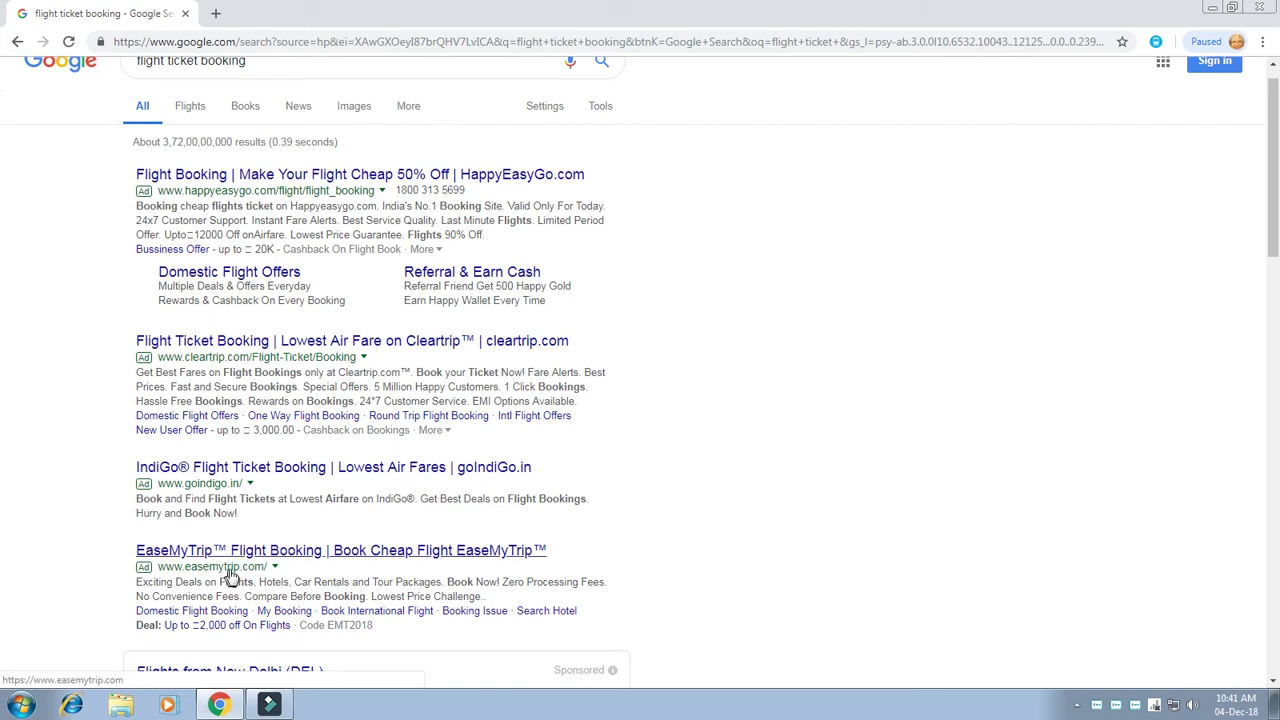
scroll(3, 187, "down", 3)
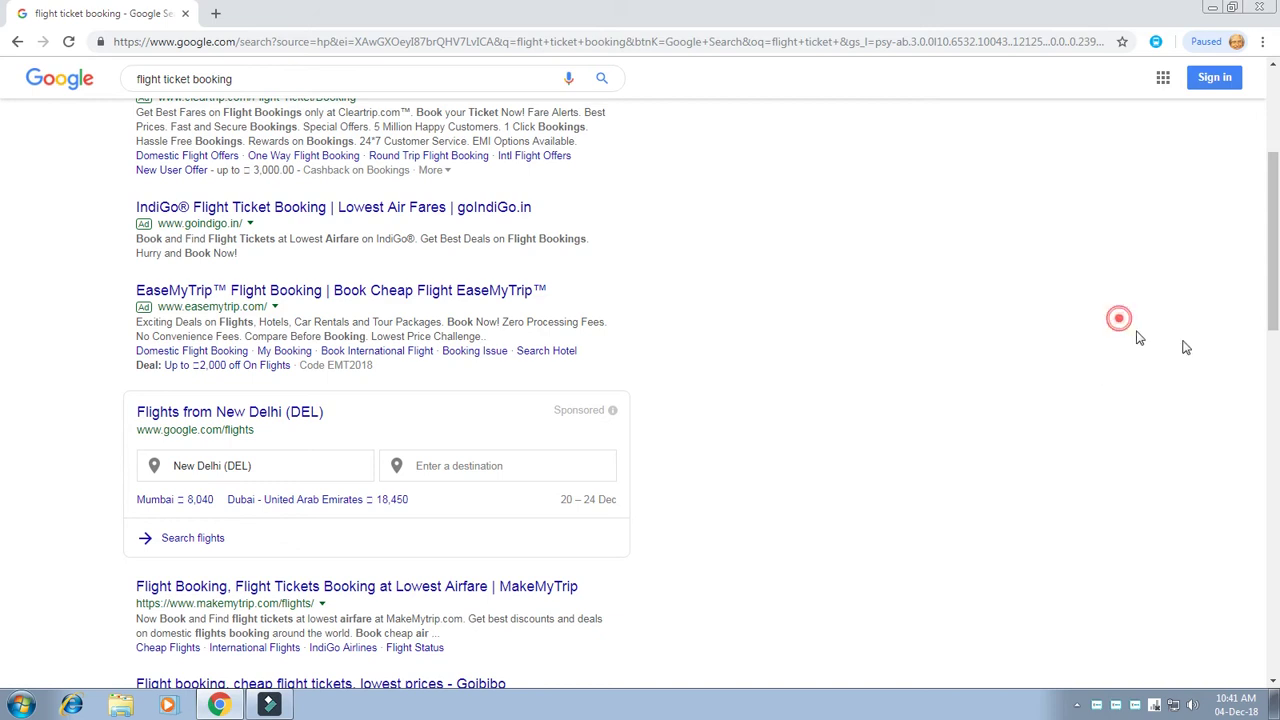
left_click_drag(1275, 249, 1275, 303)
scroll(3, 303, "down", 2)
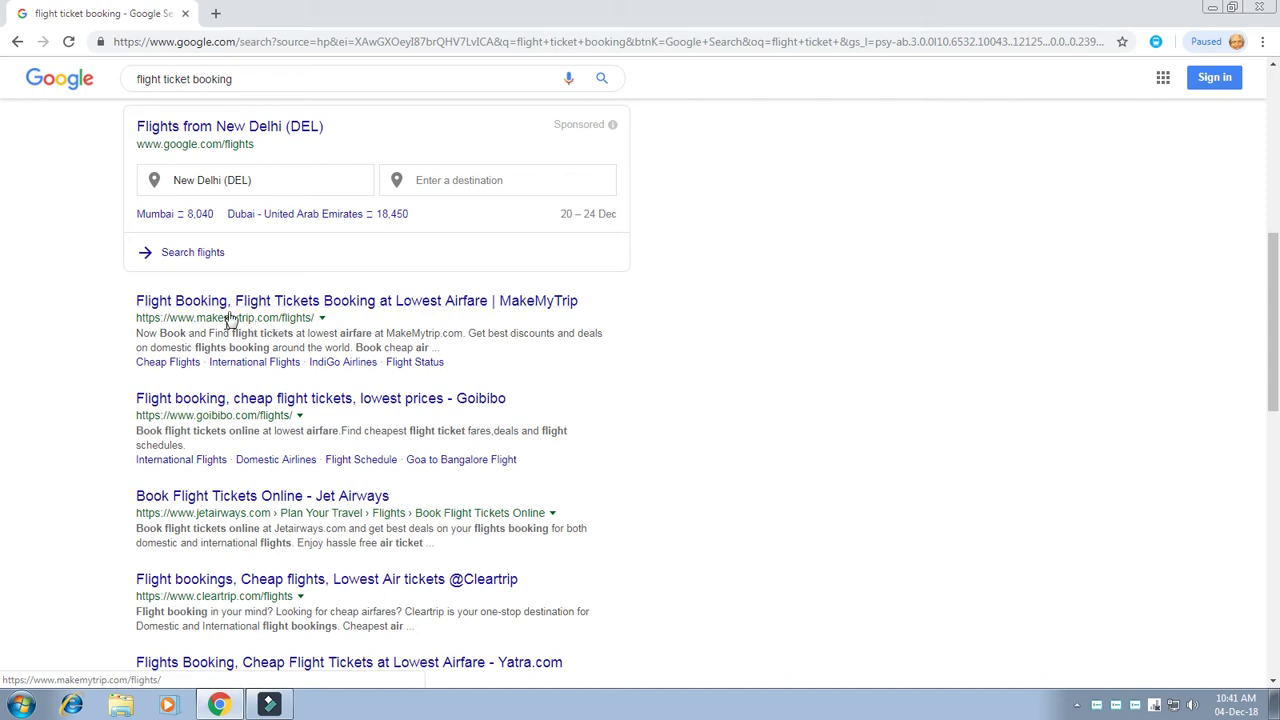
left_click(283, 303)
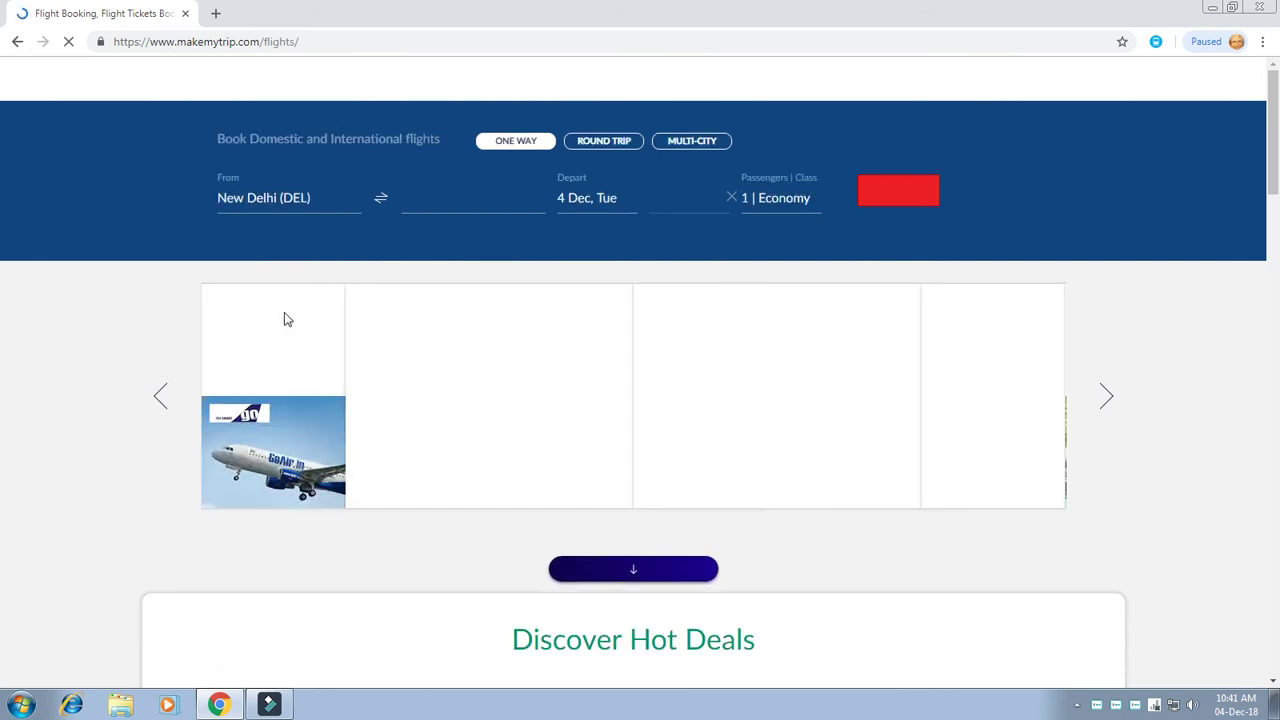
Keep New Delhi (DEL) as origin and choose Mumbai, India (BOM) as destination
left_click(262, 200)
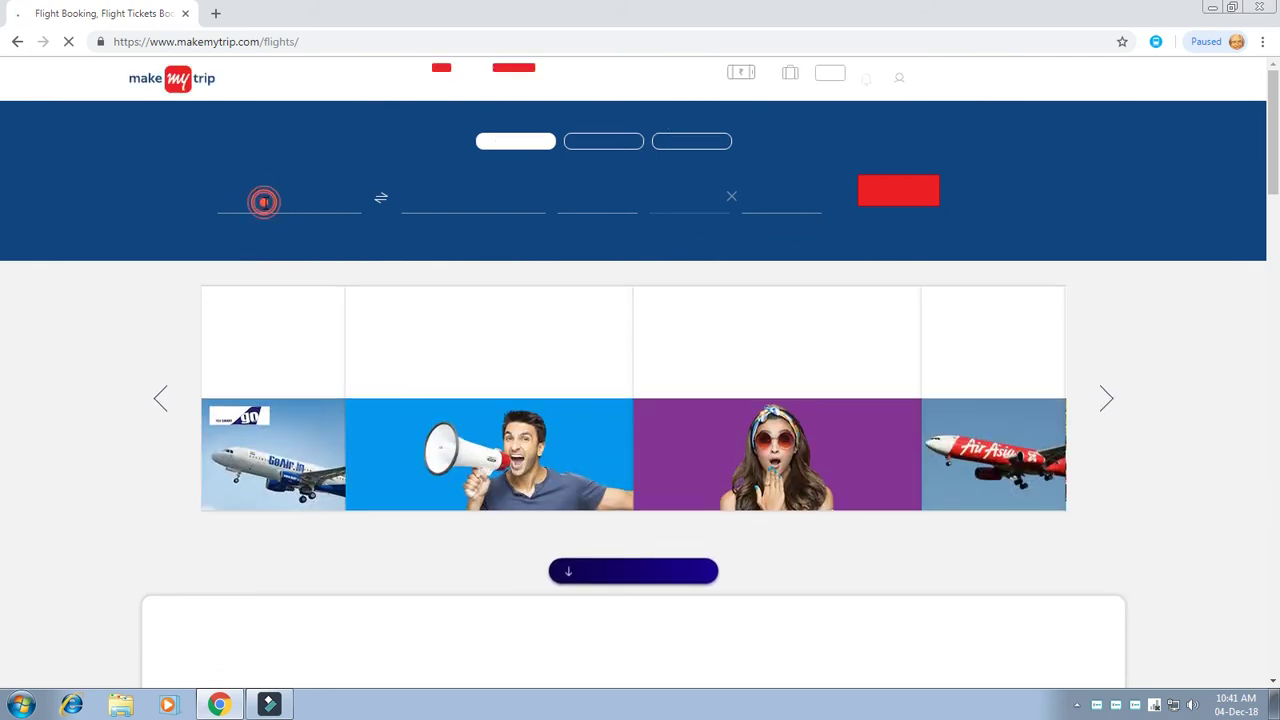
left_click(91, 287)
left_click(234, 199)
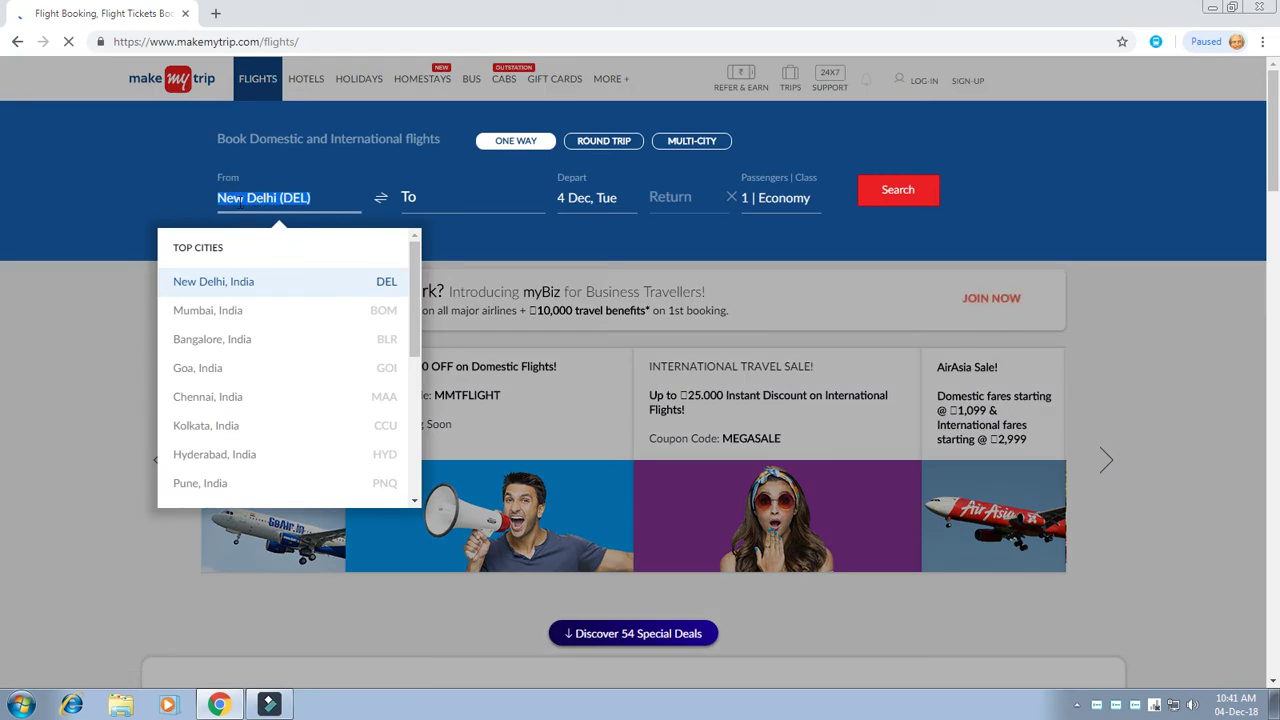
left_click(430, 198)
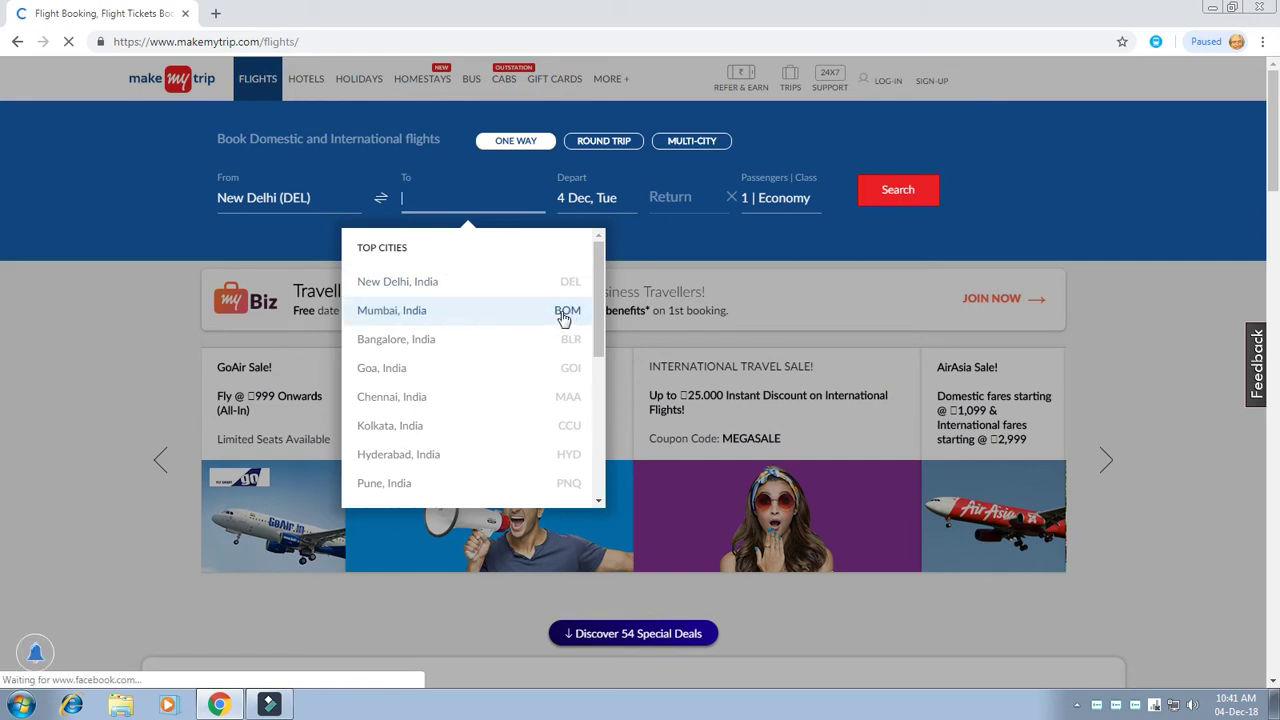
left_click(397, 317)
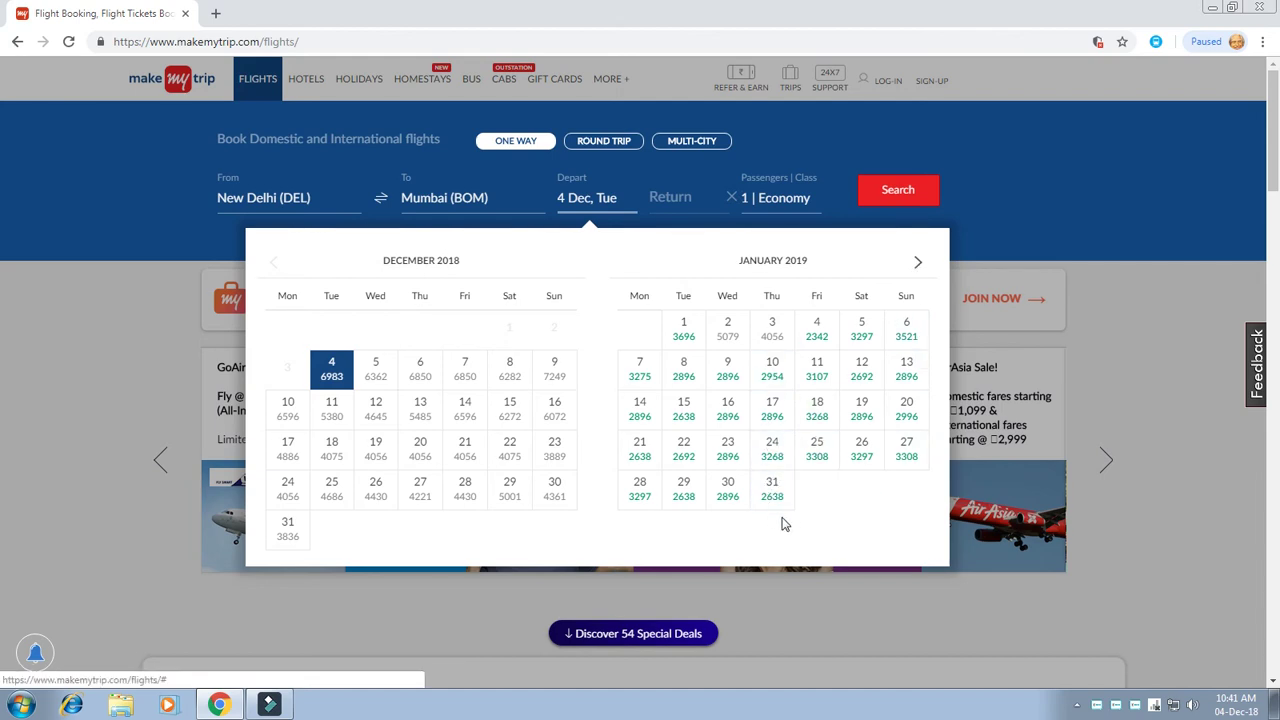
Set the departure date to Thursday 31 Jan and check travellers and class
left_click(772, 489)
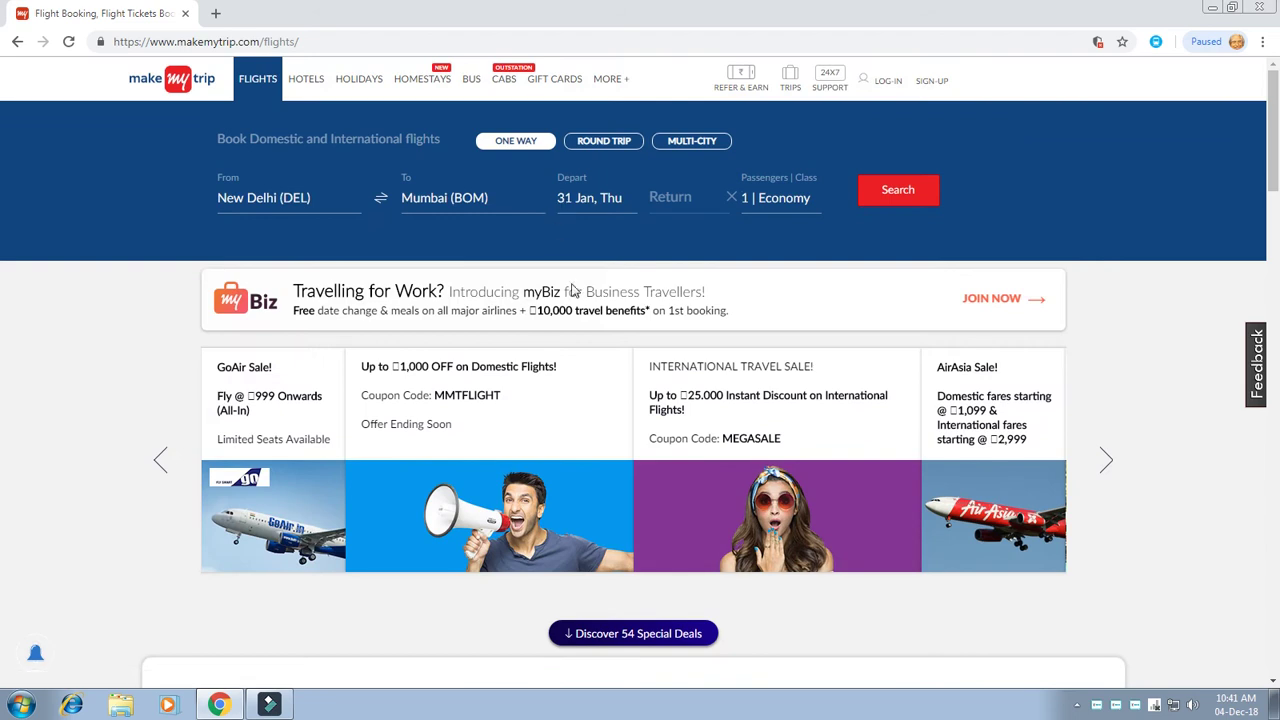
left_click(672, 208)
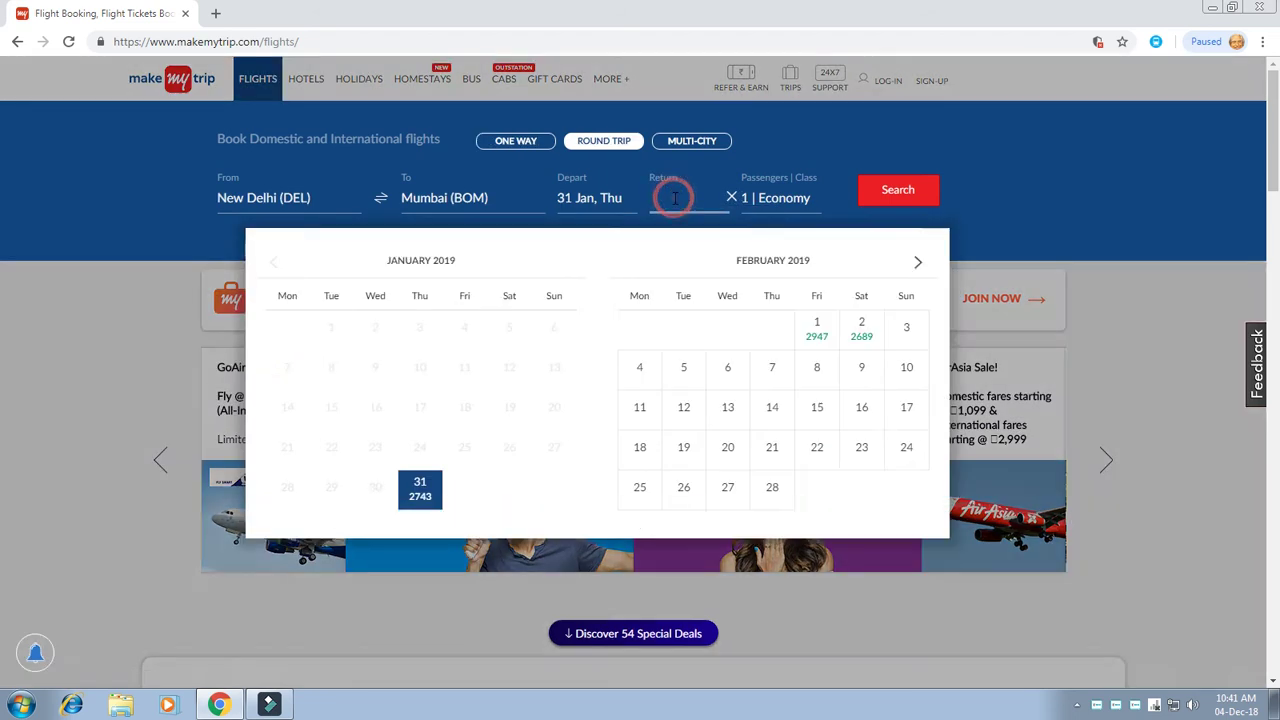
left_click(58, 352)
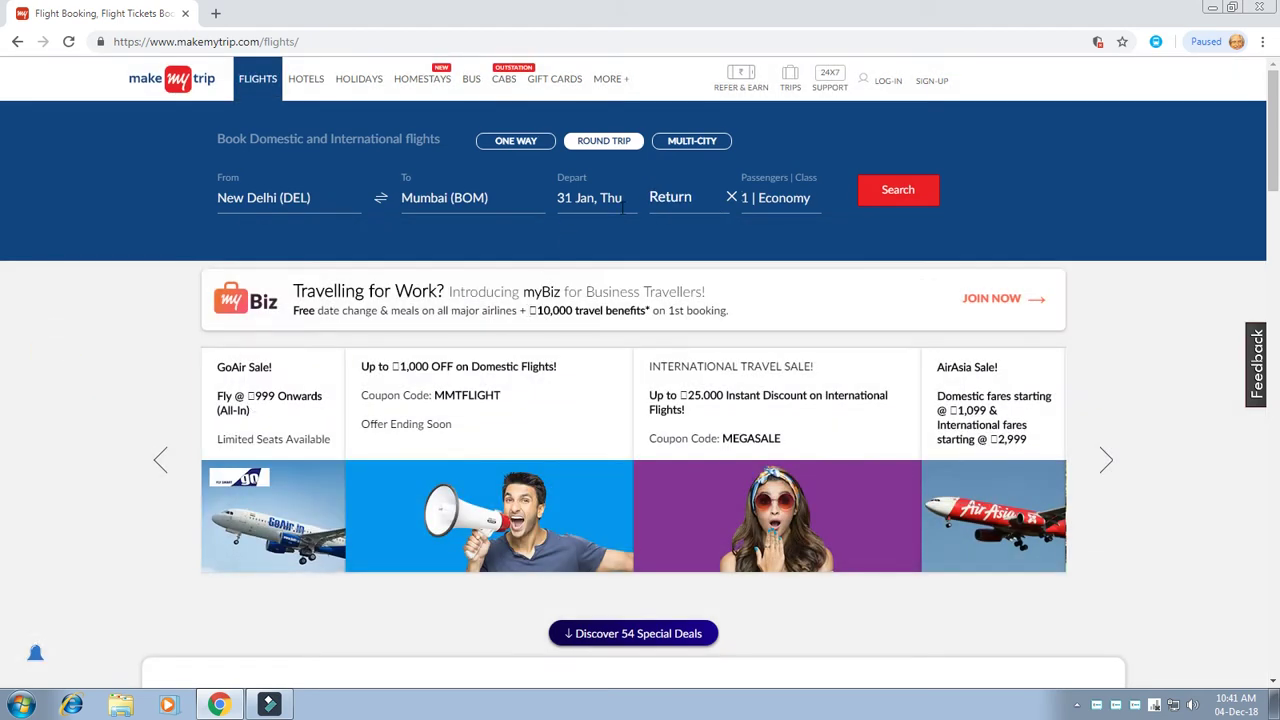
left_click(783, 198)
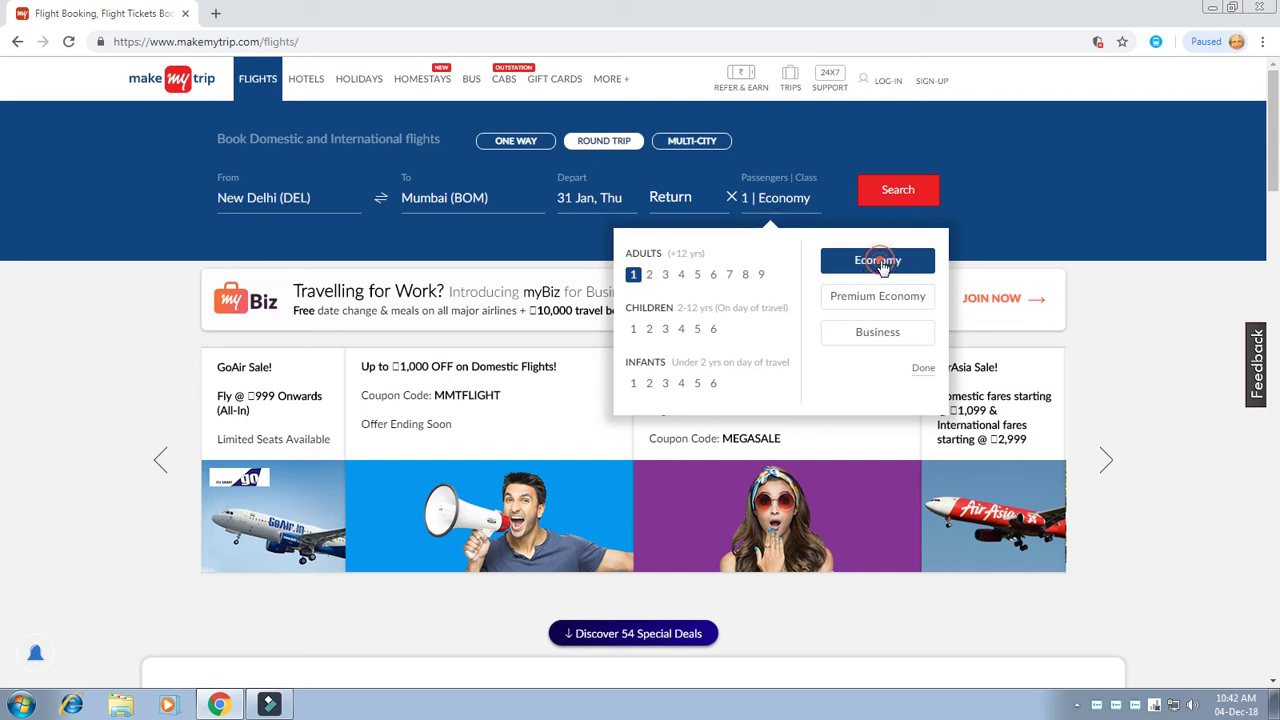
Clear the Return date to make it One Way and run the flight search
left_click(898, 193)
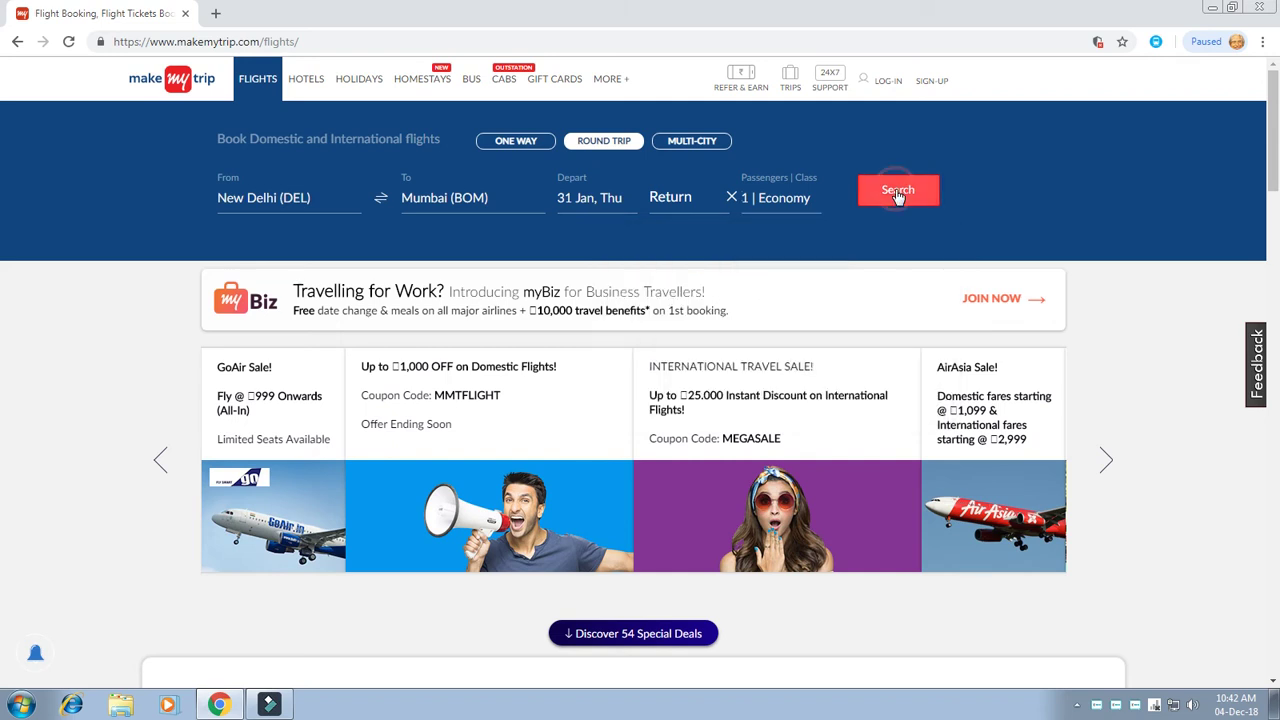
left_click(898, 193)
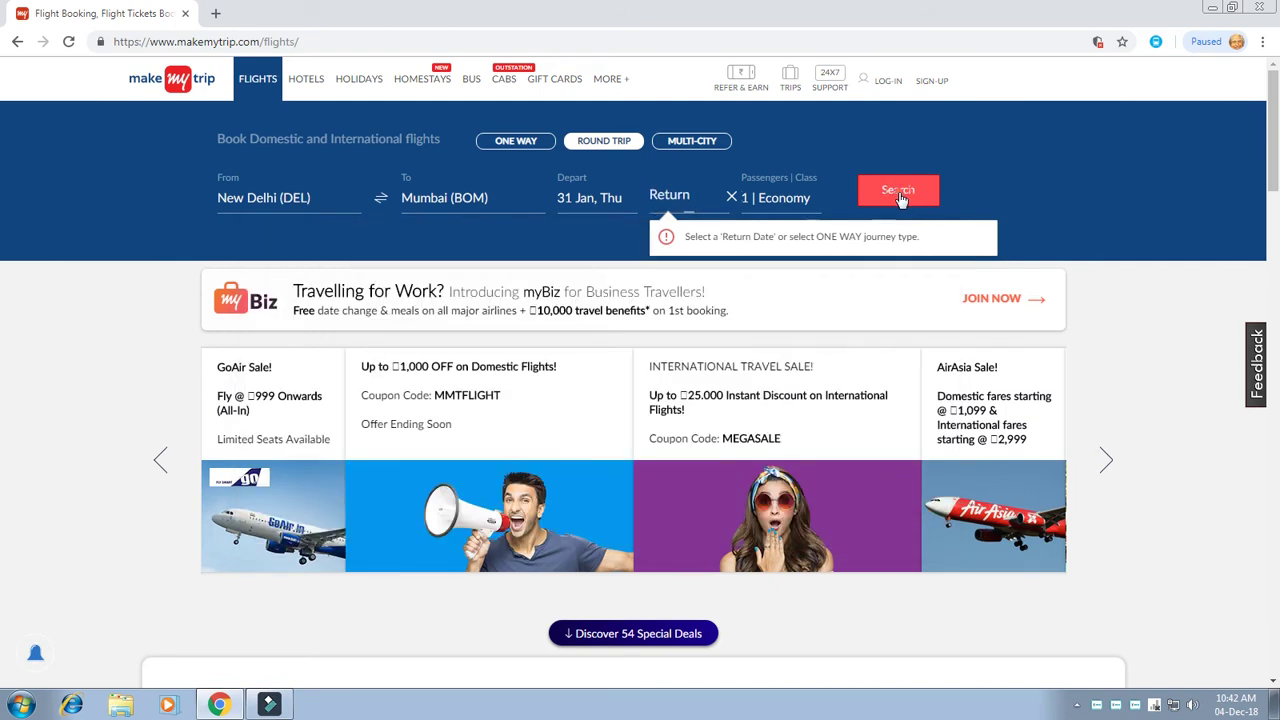
left_click(1023, 192)
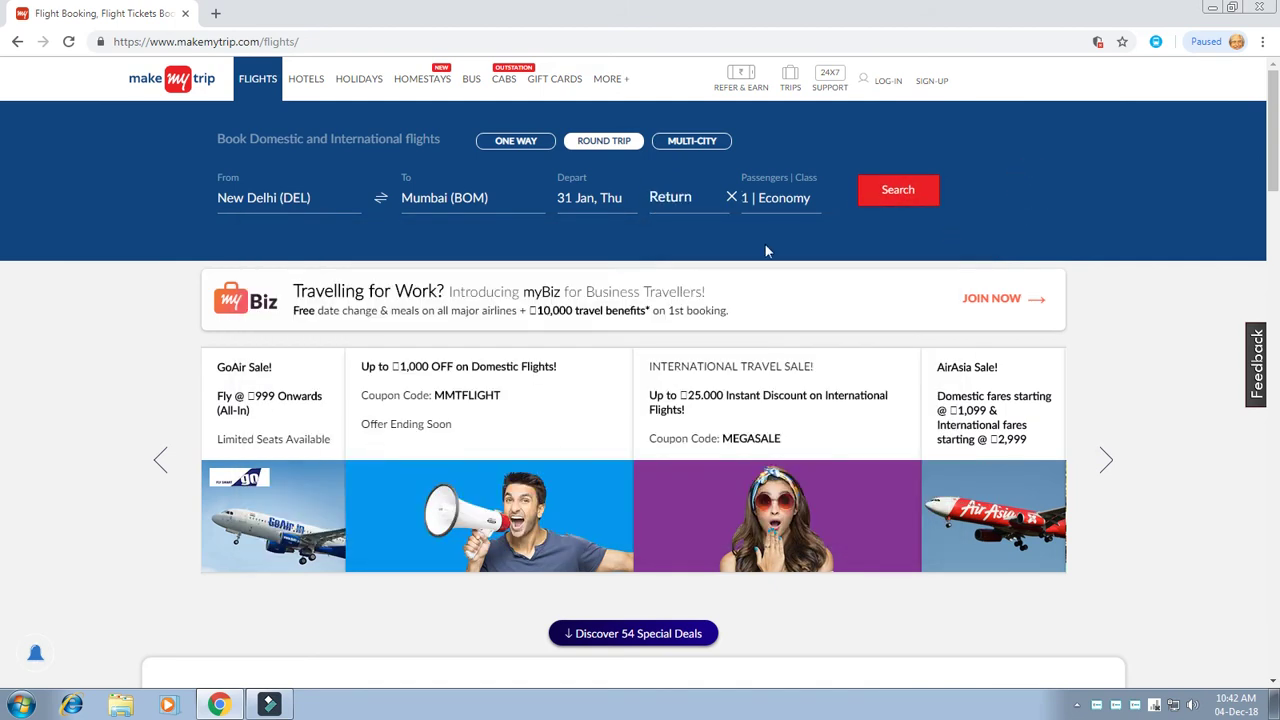
left_click(732, 198)
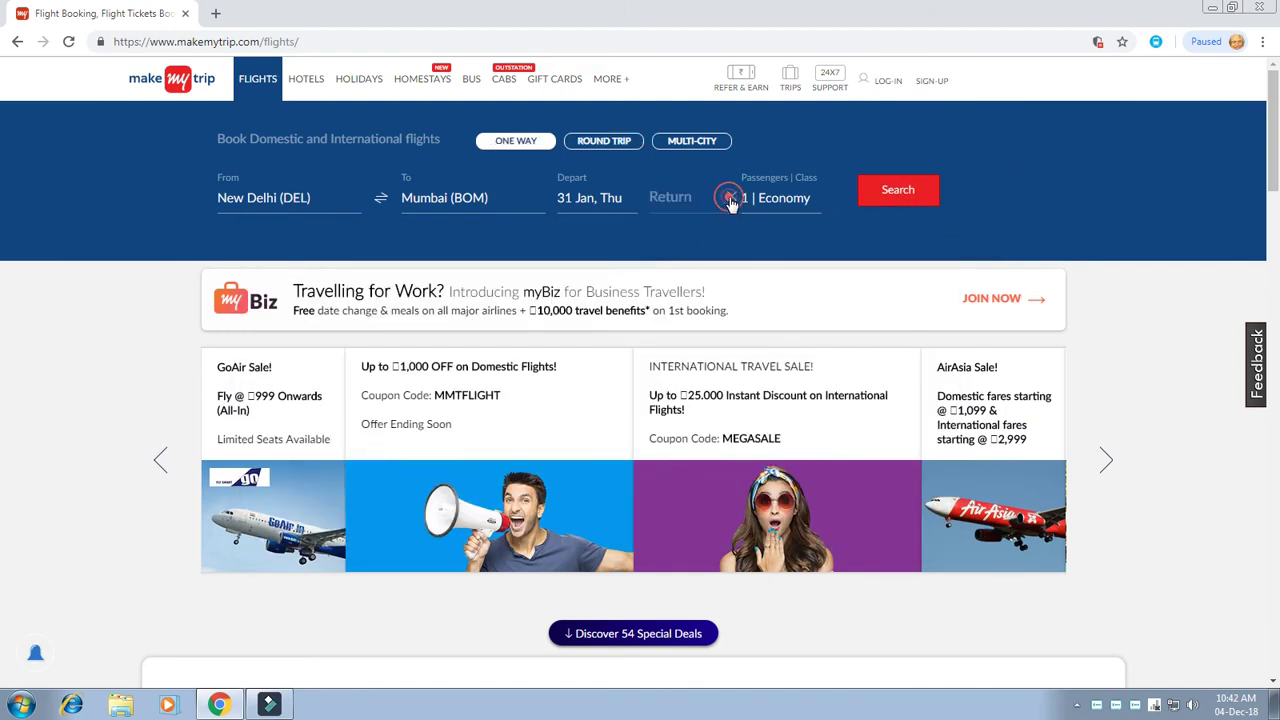
left_click(899, 198)
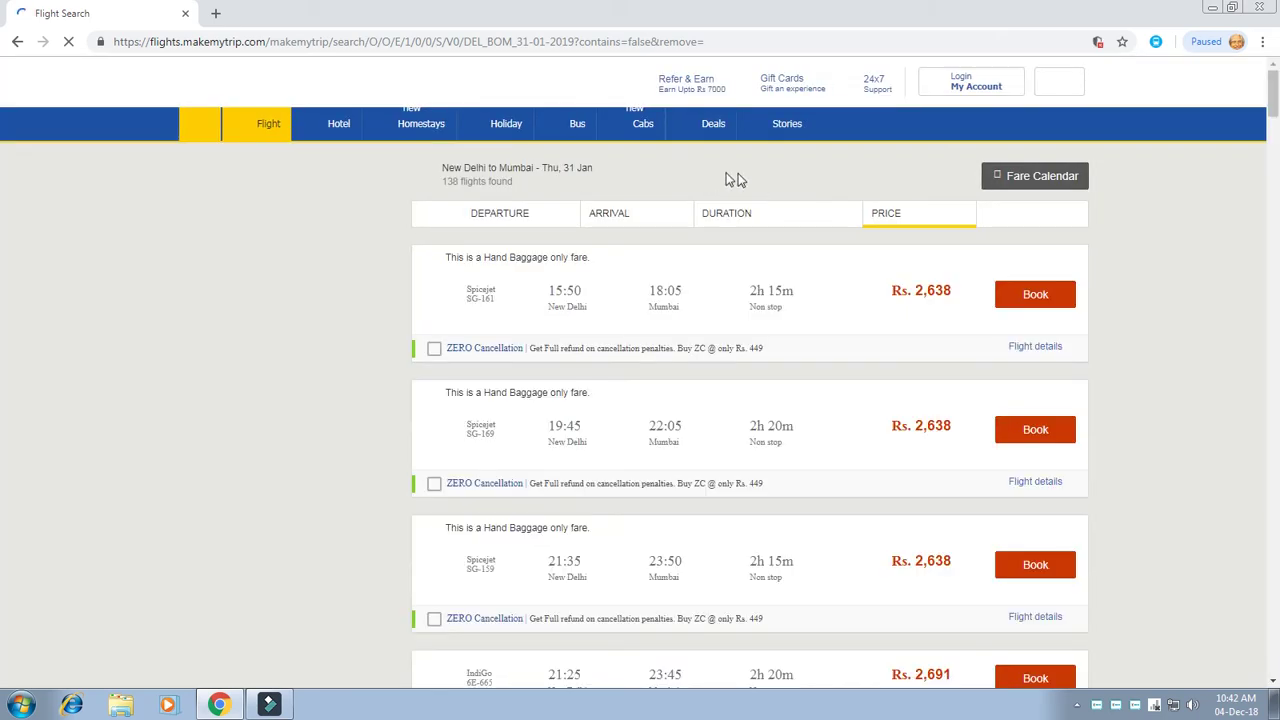
Book SpiceJet SG-159 departing 21:35 for ₹2,638 from the price-sorted results
left_click(1232, 271)
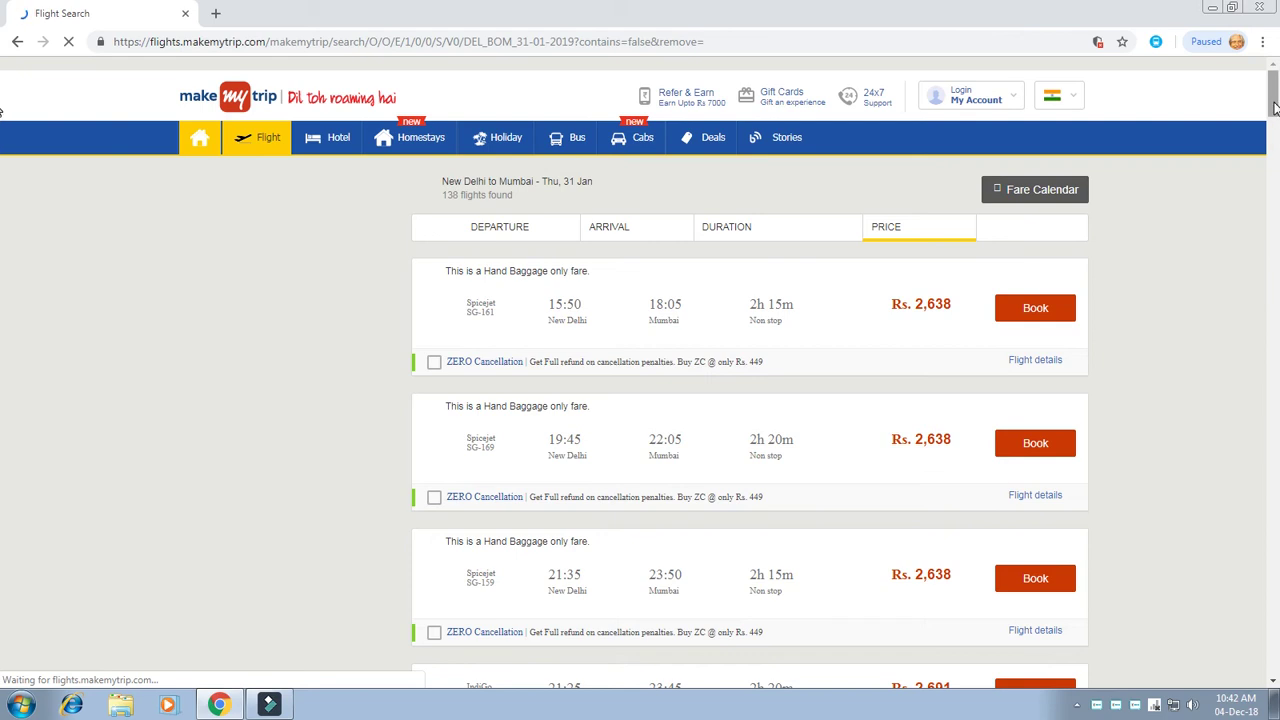
scroll(1275, 108, "down", 1)
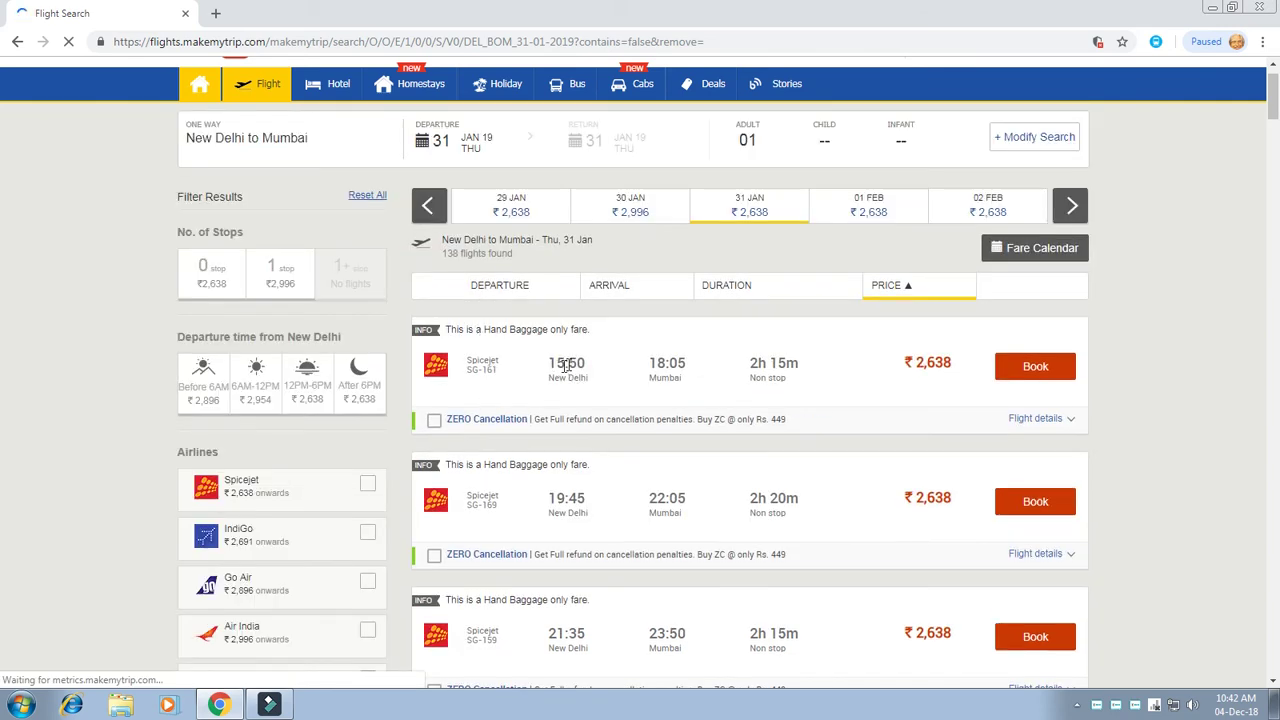
double_click(665, 366)
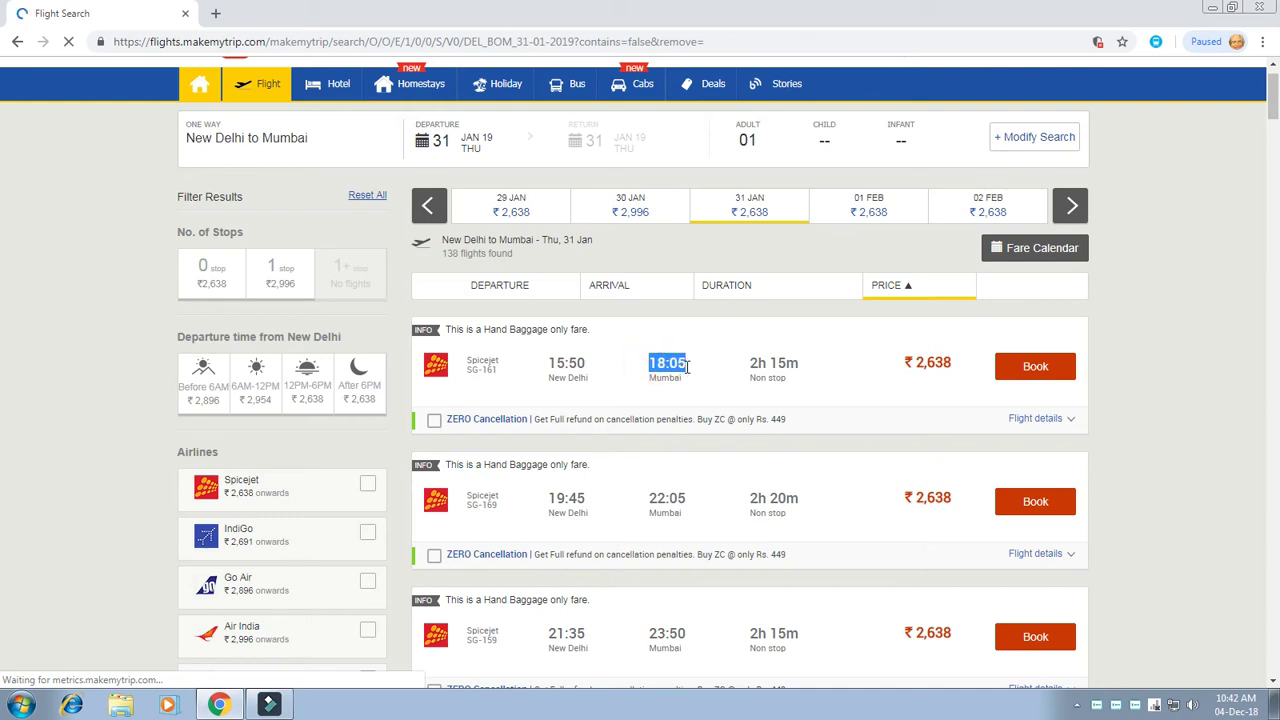
left_click(811, 370)
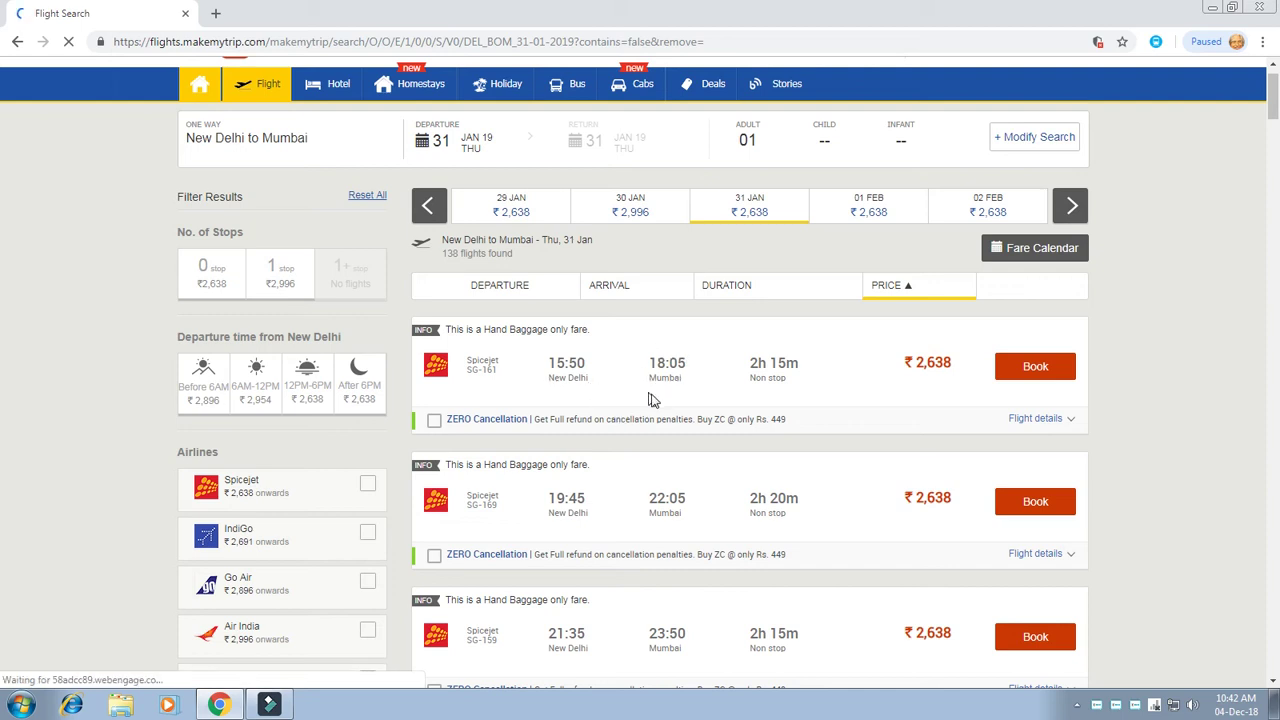
left_click(712, 372)
left_click_drag(1273, 100, 6, 119)
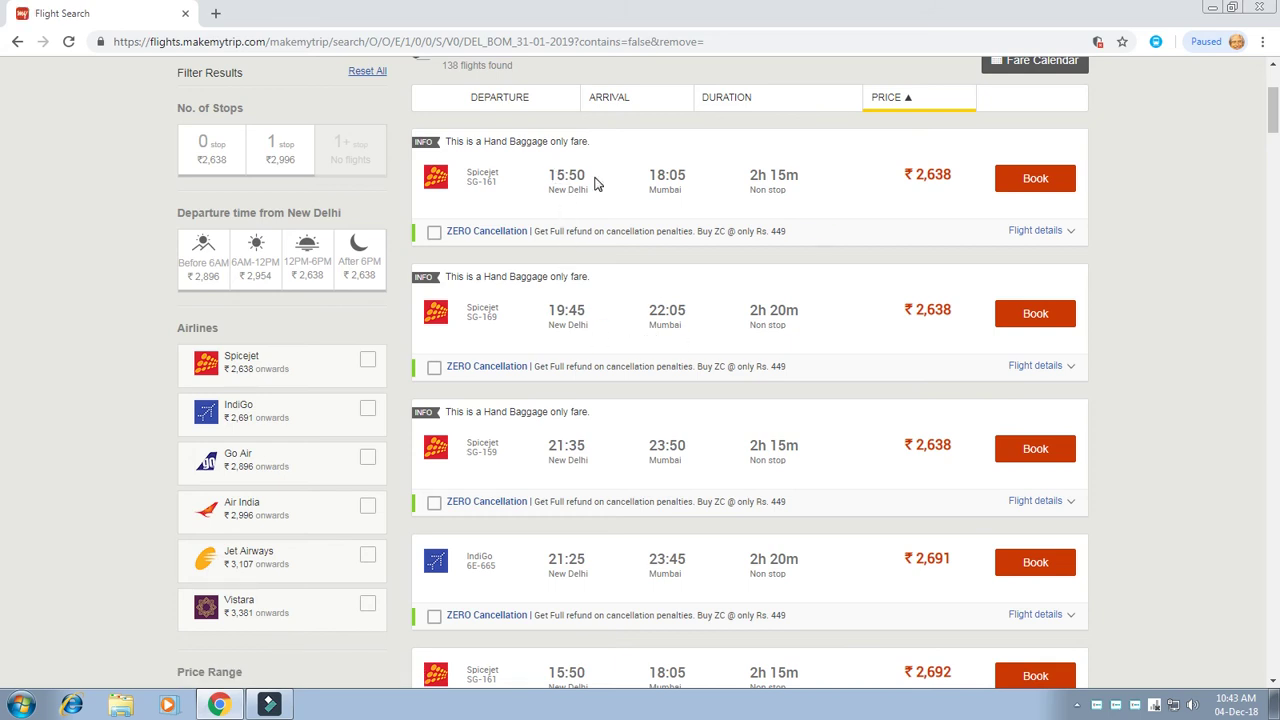
left_click(598, 314)
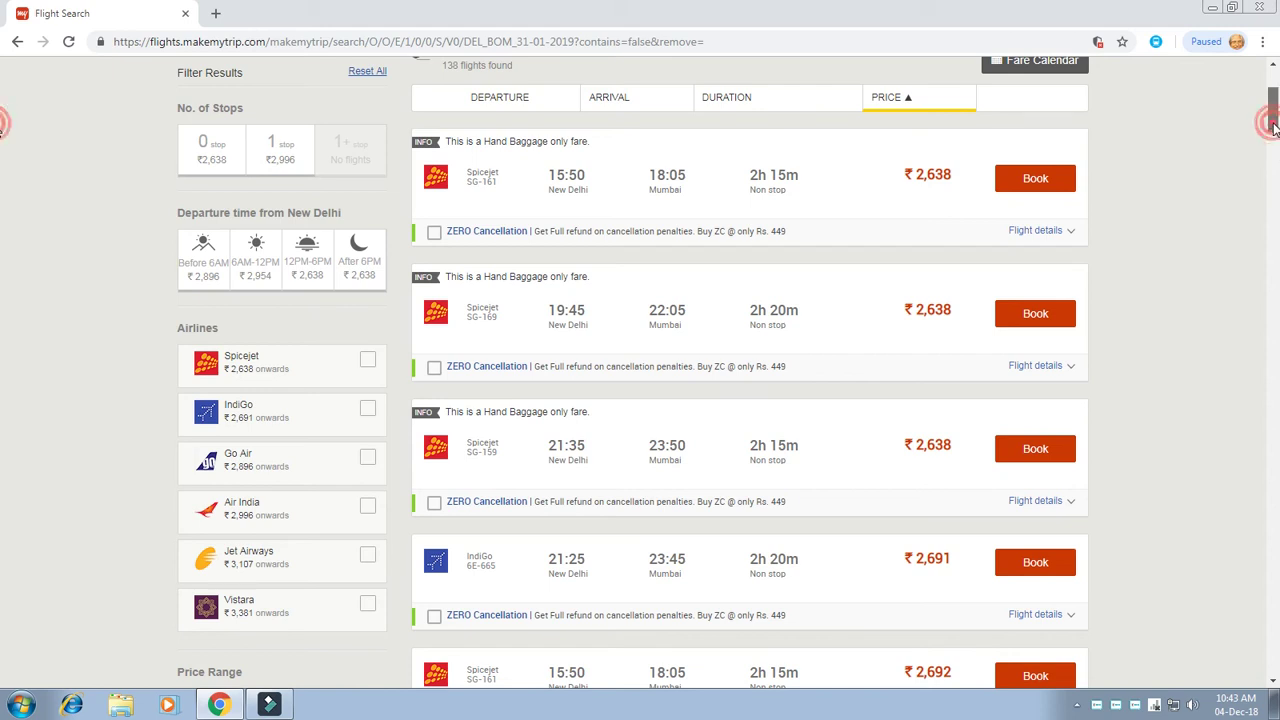
scroll(1270, 120, "down", 1)
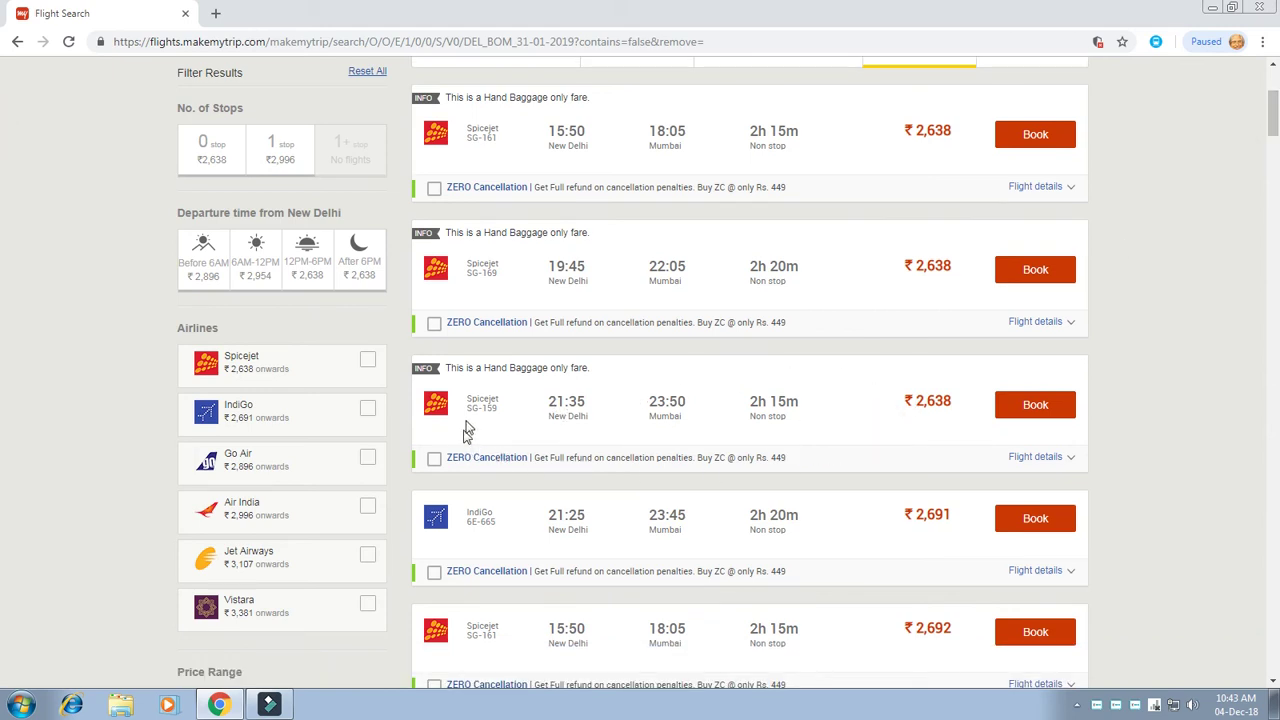
left_click(637, 410)
left_click(1033, 408)
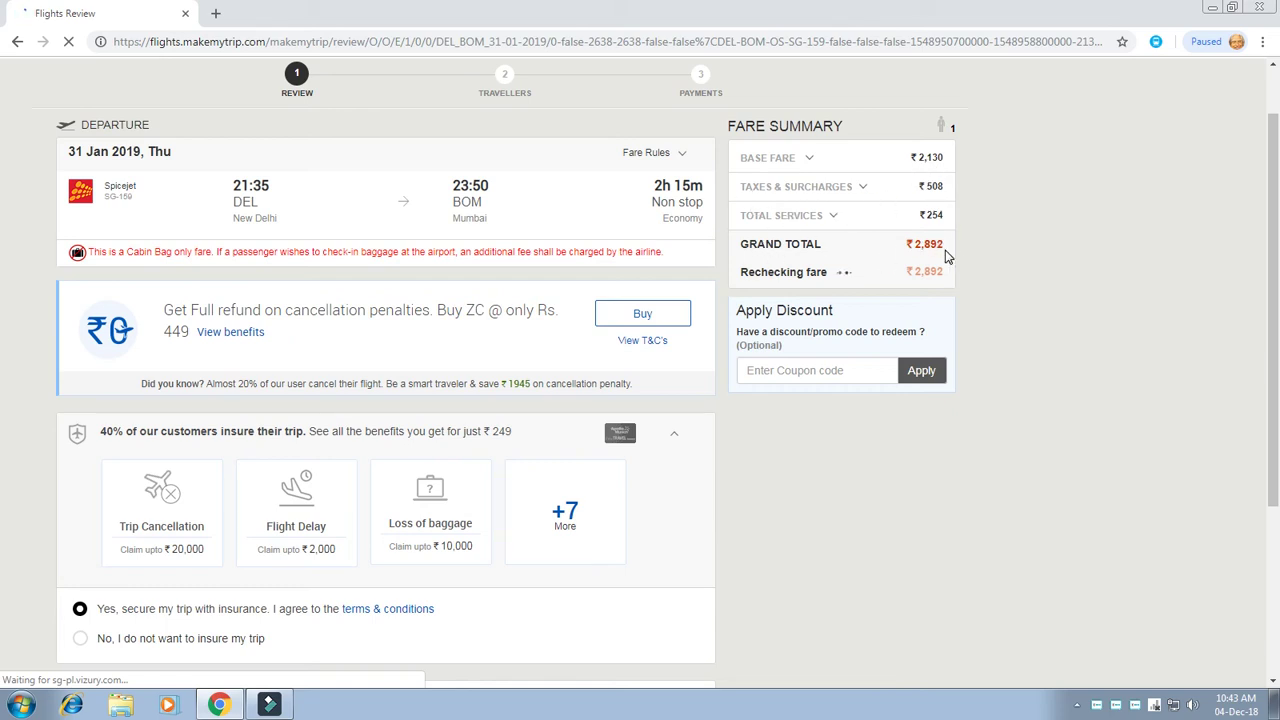
Scroll the Flights Review page down to the Contact Information email field
left_click(1079, 274)
scroll(4, 249, "down", 1)
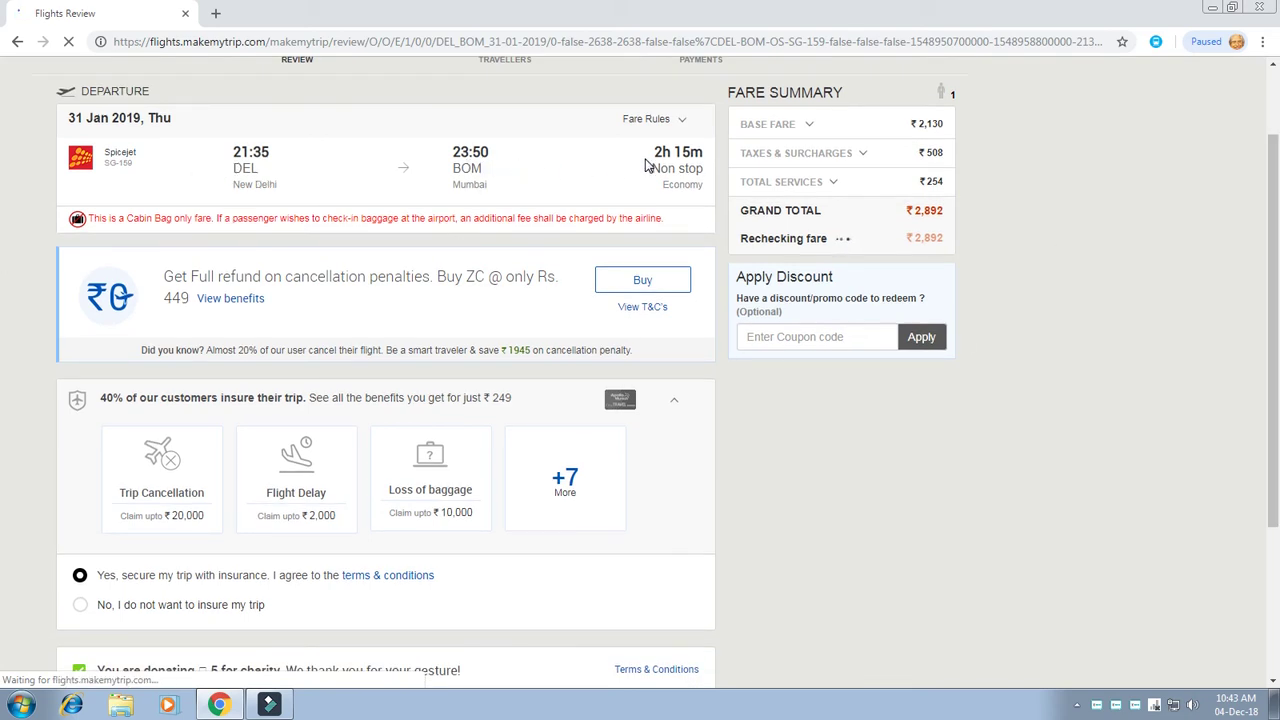
left_click_drag(1273, 250, 1277, 396)
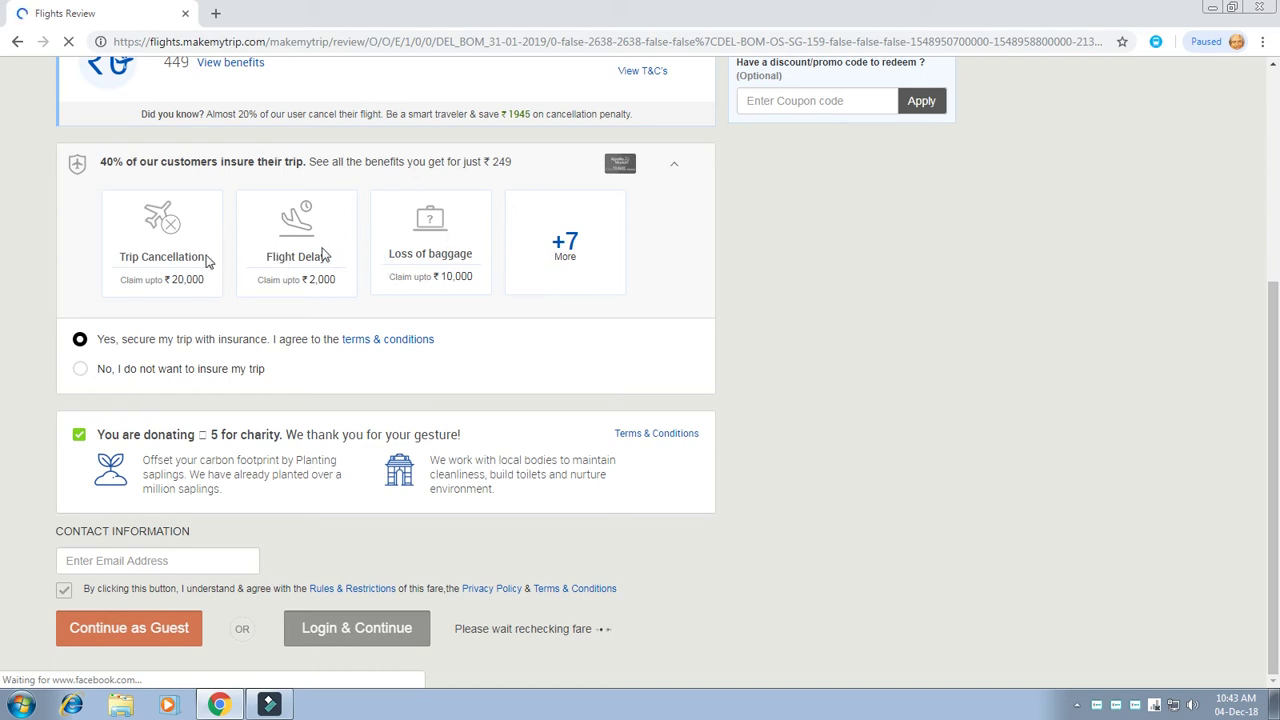
left_click(1273, 303)
Type the contact e-mail into the Email Address field and choose Continue as Guest
left_click(112, 561)
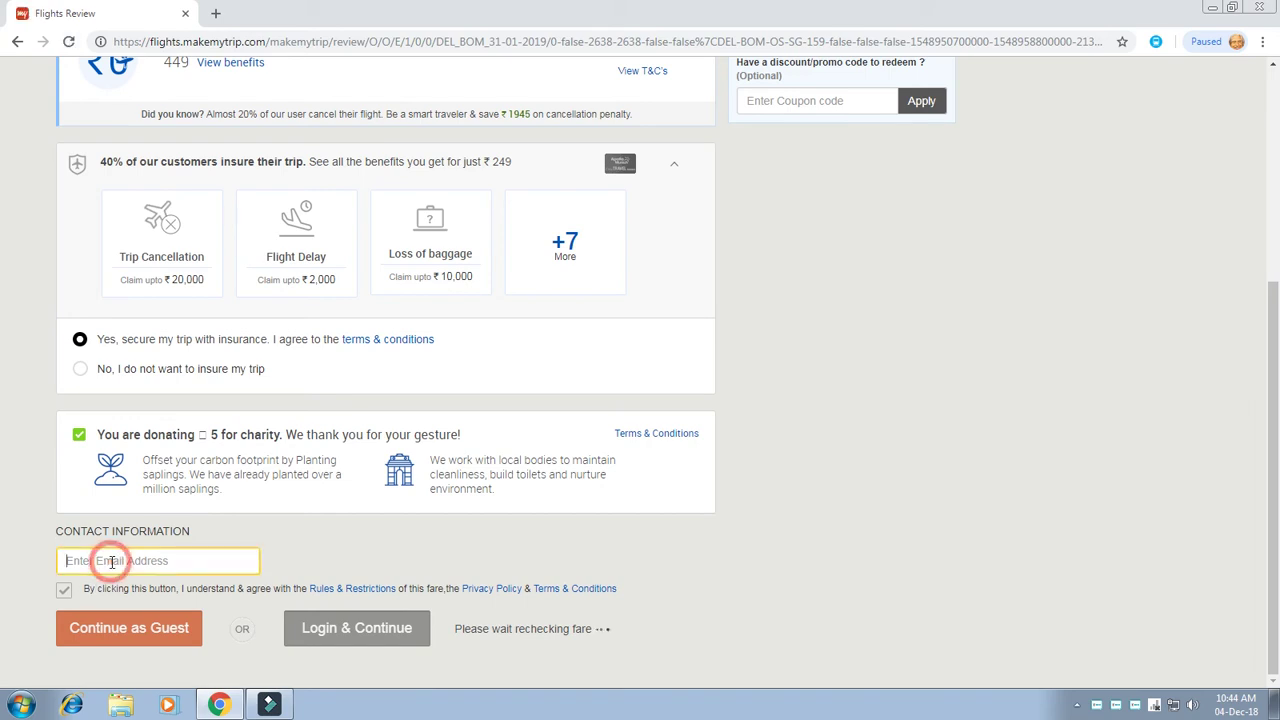
left_click(110, 561)
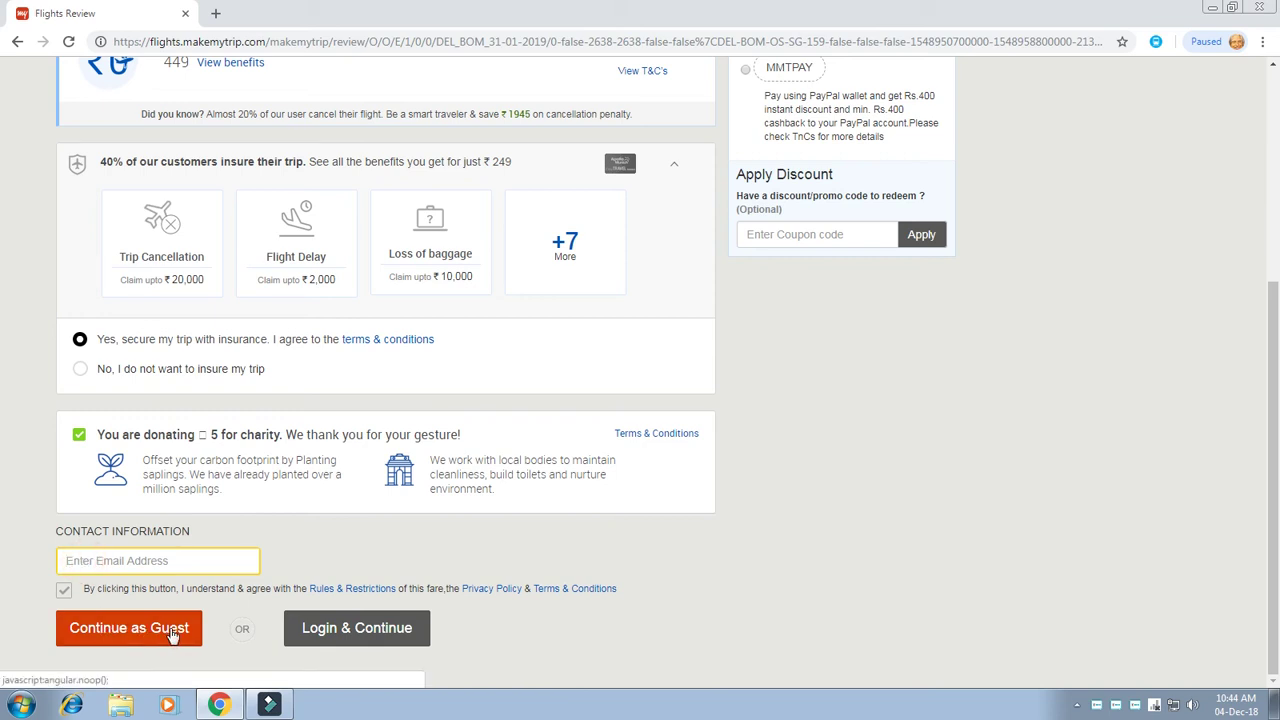
left_click(123, 564)
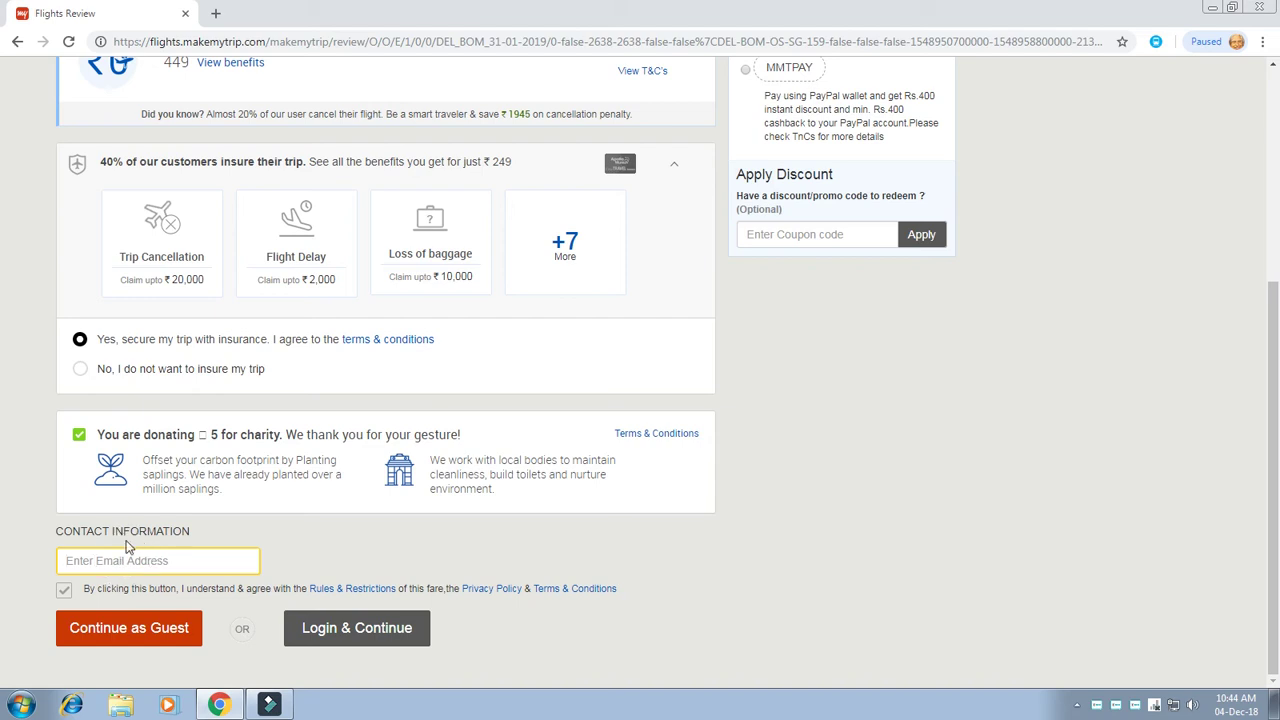
left_click(127, 562)
left_click(134, 561)
type("NHN2288")
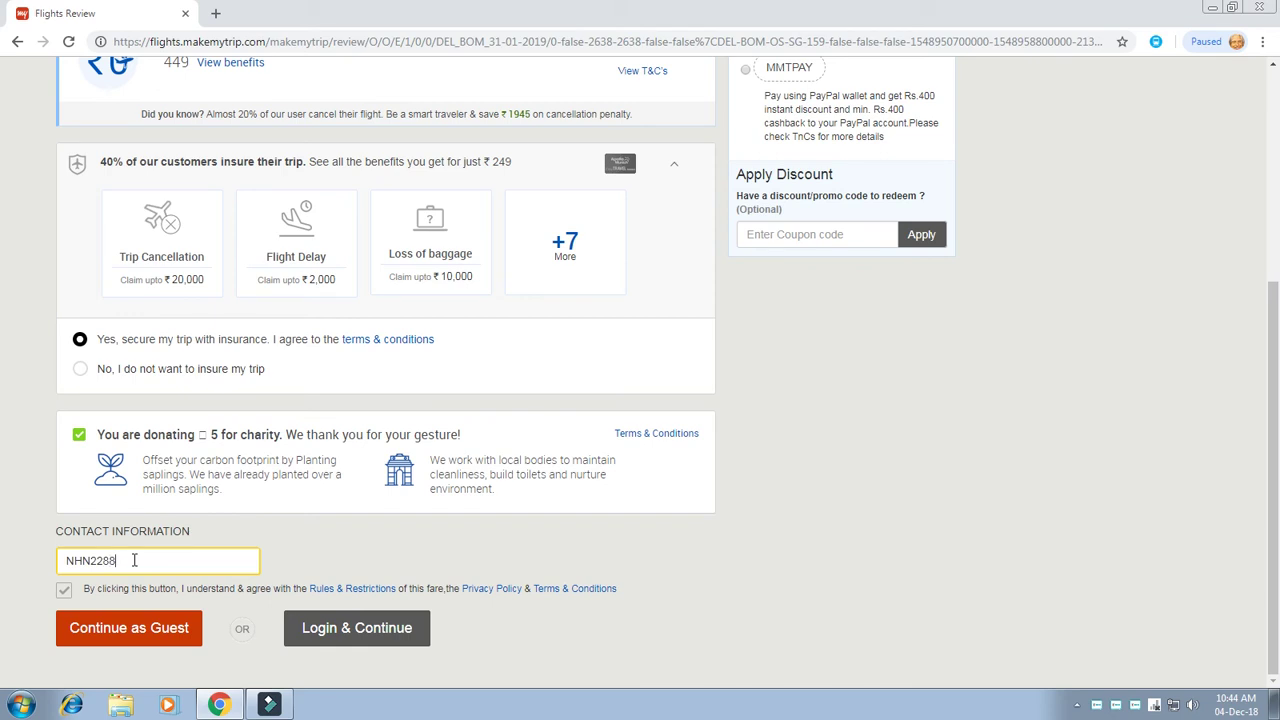
key("BackSpace")
key("BackSpace")
key("BackSpace")
key("BackSpace")
key("BackSpace")
key("BackSpace")
key("BackSpace")
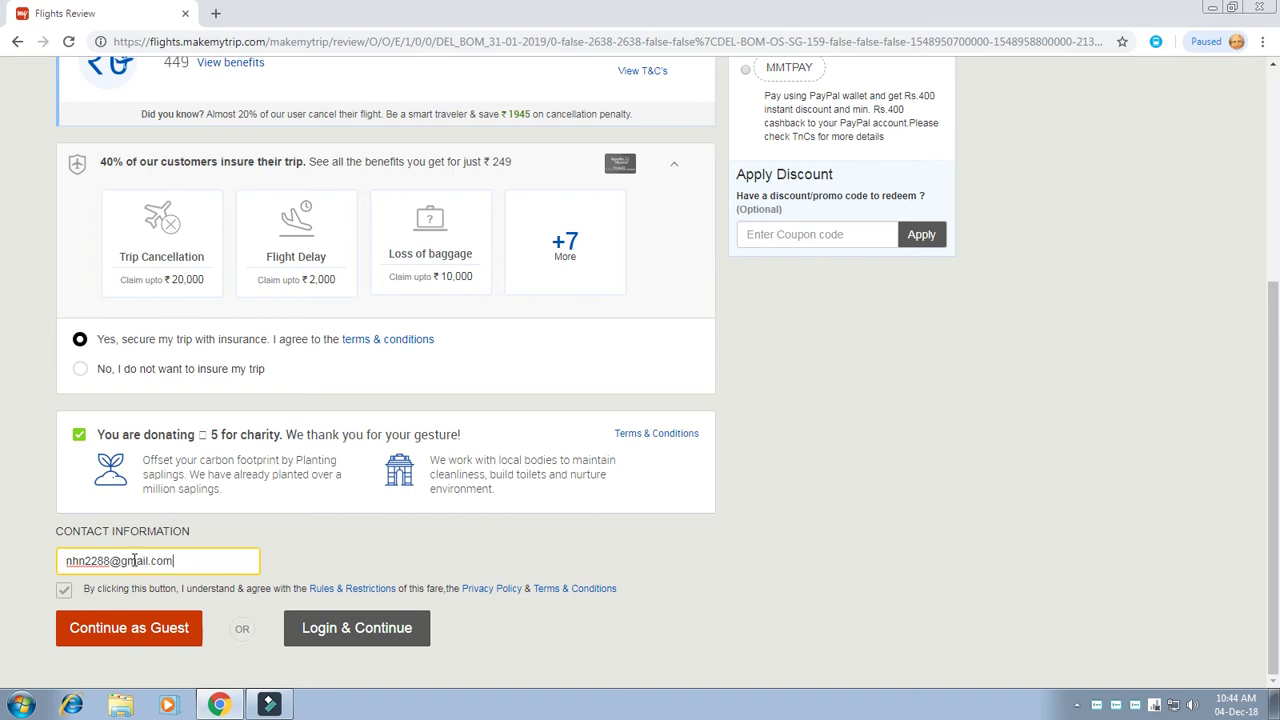
left_click(131, 630)
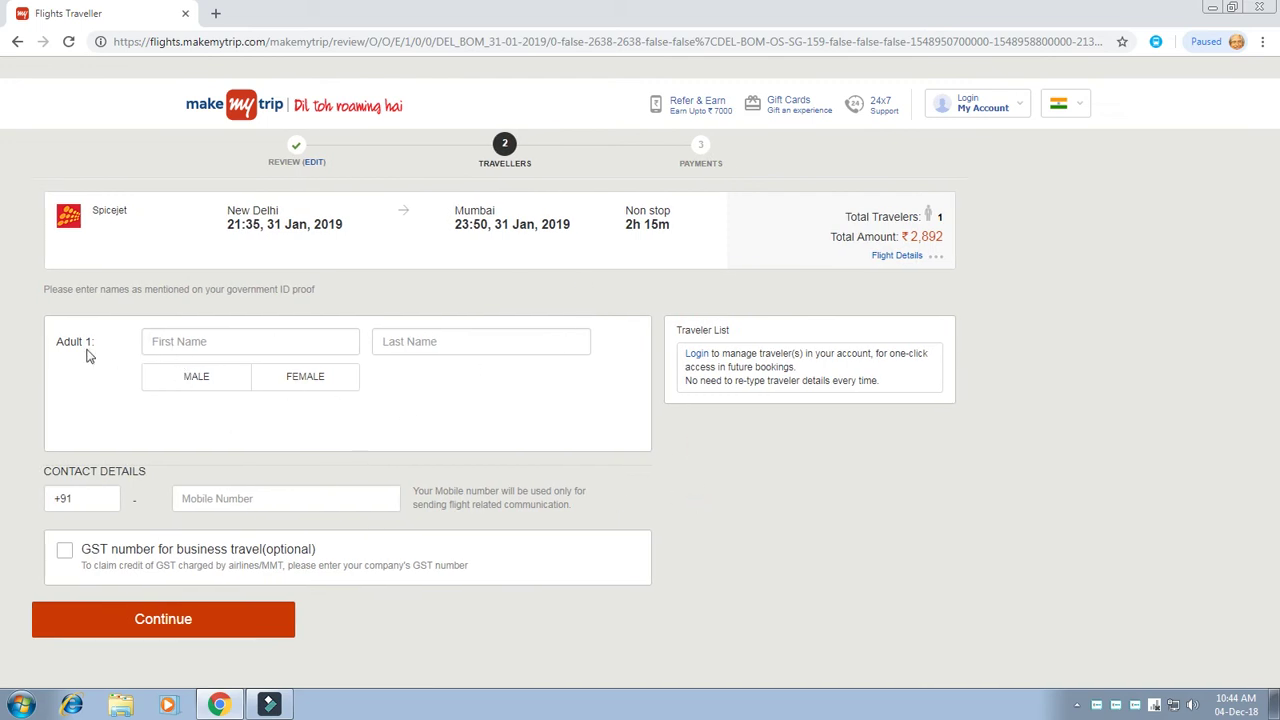
Enter the adult traveller's first name and last name
left_click(193, 341)
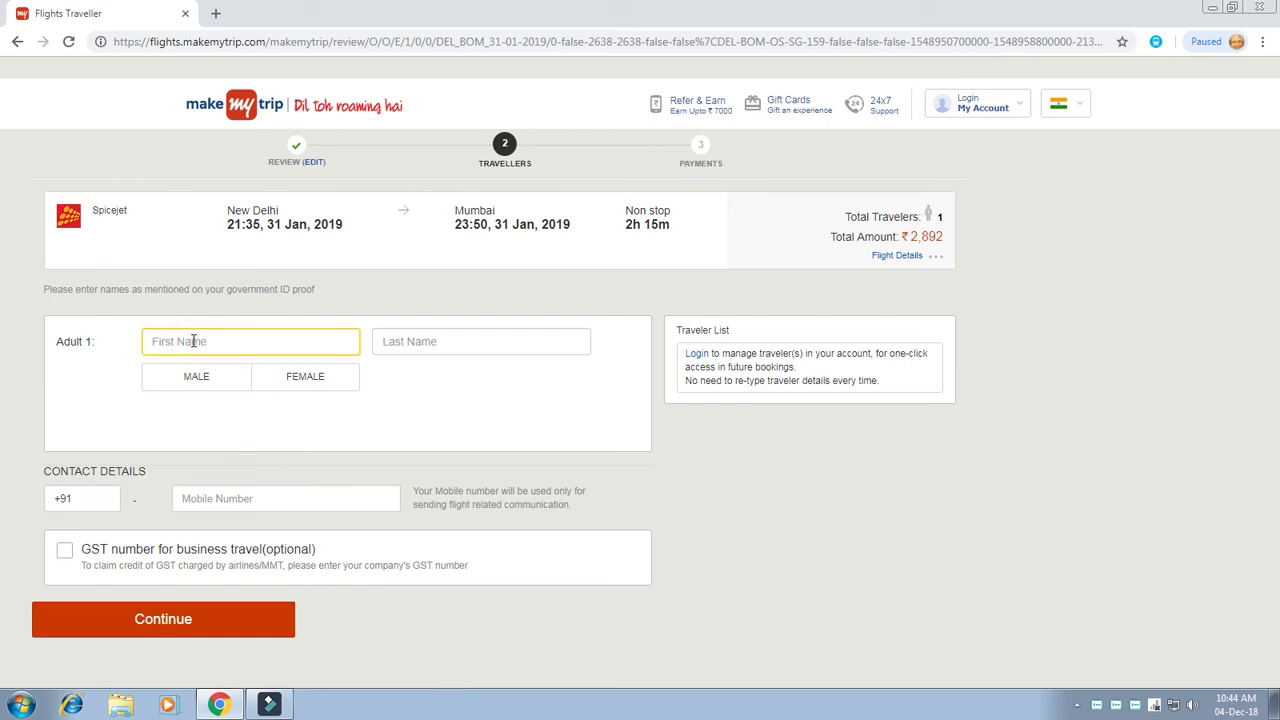
type("noo")
key("BackSpace")
key("BackSpace")
key("BackSpace")
type("N")
key("Tab")
type("HASA")
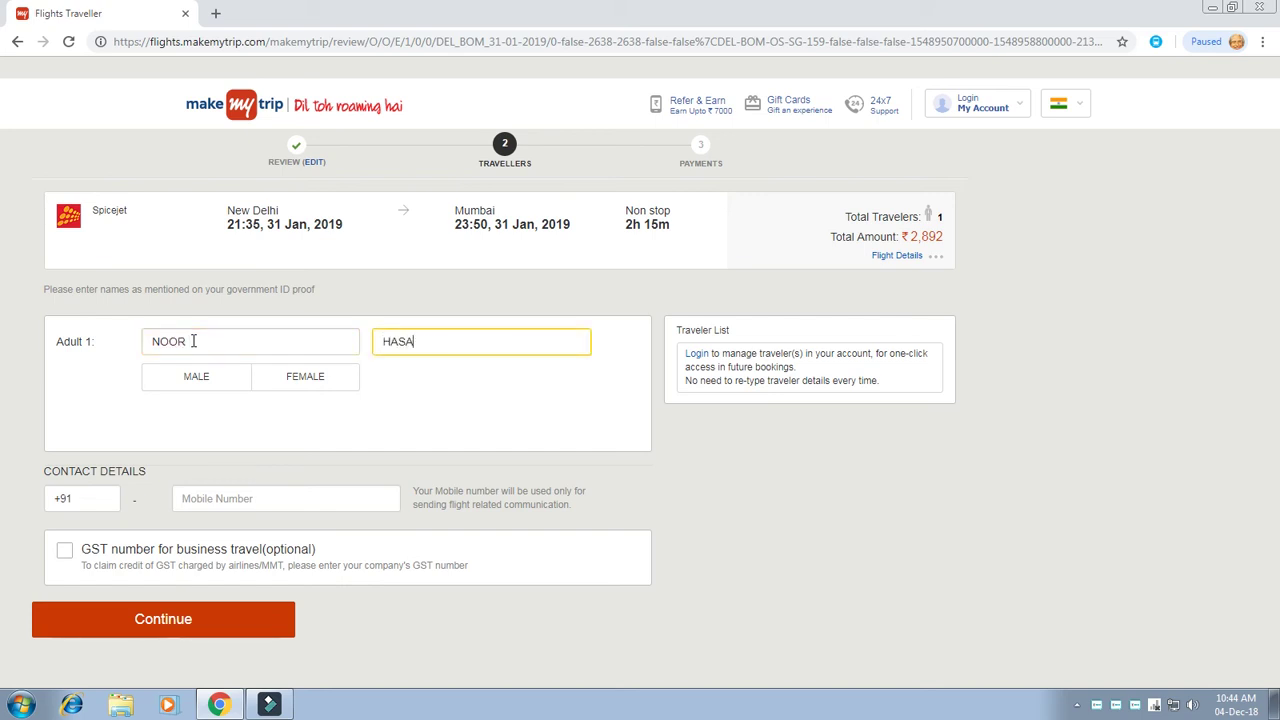
Select MALE as gender and enter the traveller's mobile number
left_click(200, 381)
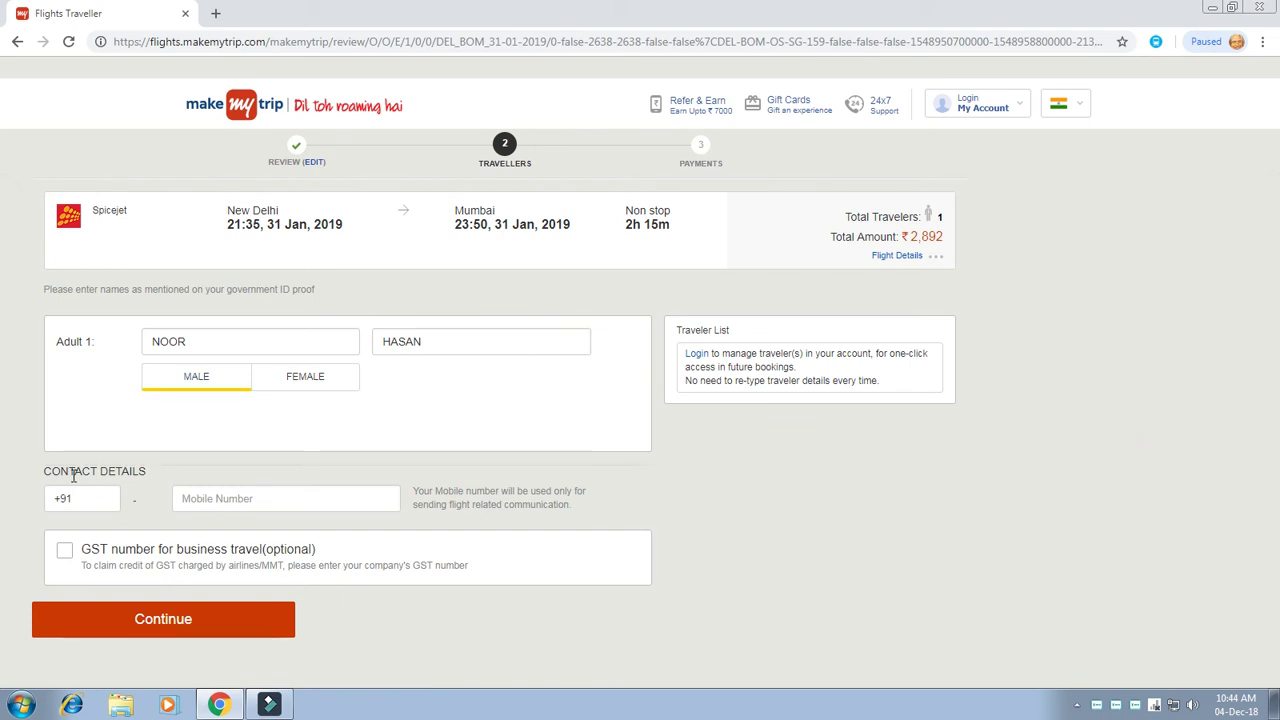
left_click(208, 498)
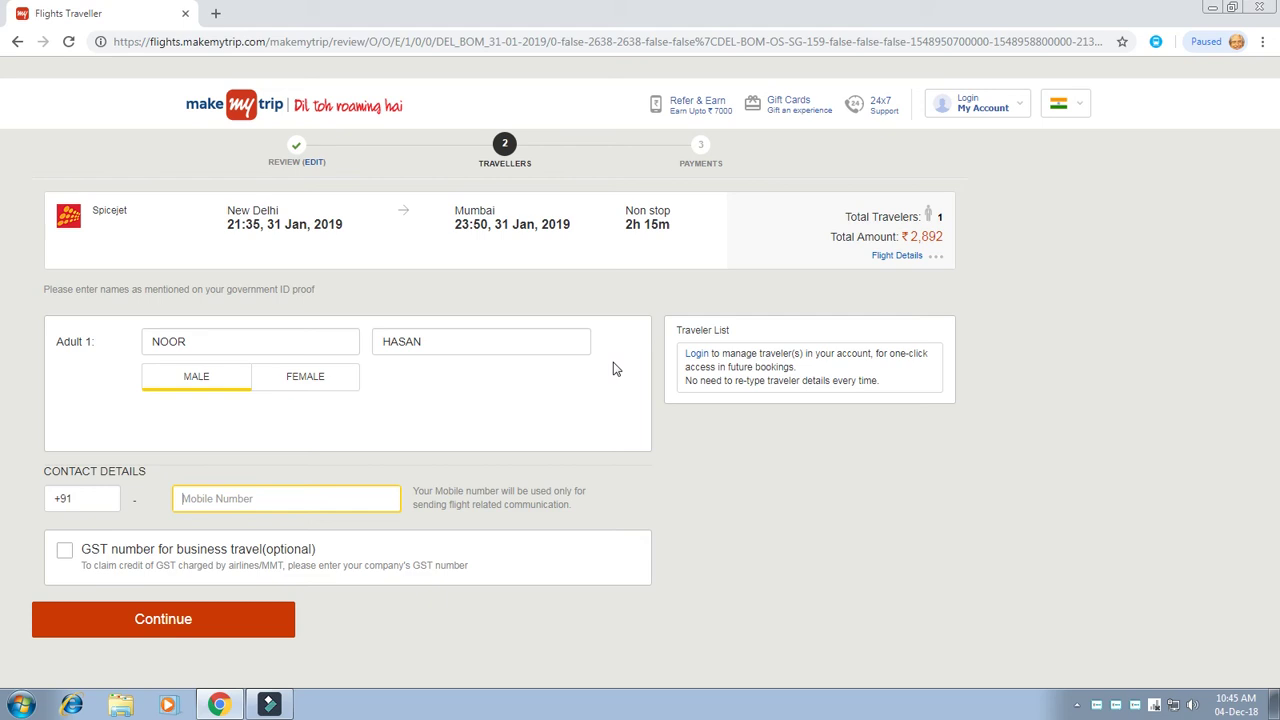
Submit the traveller details and wait for the Pay Securely page to load
left_click(162, 622)
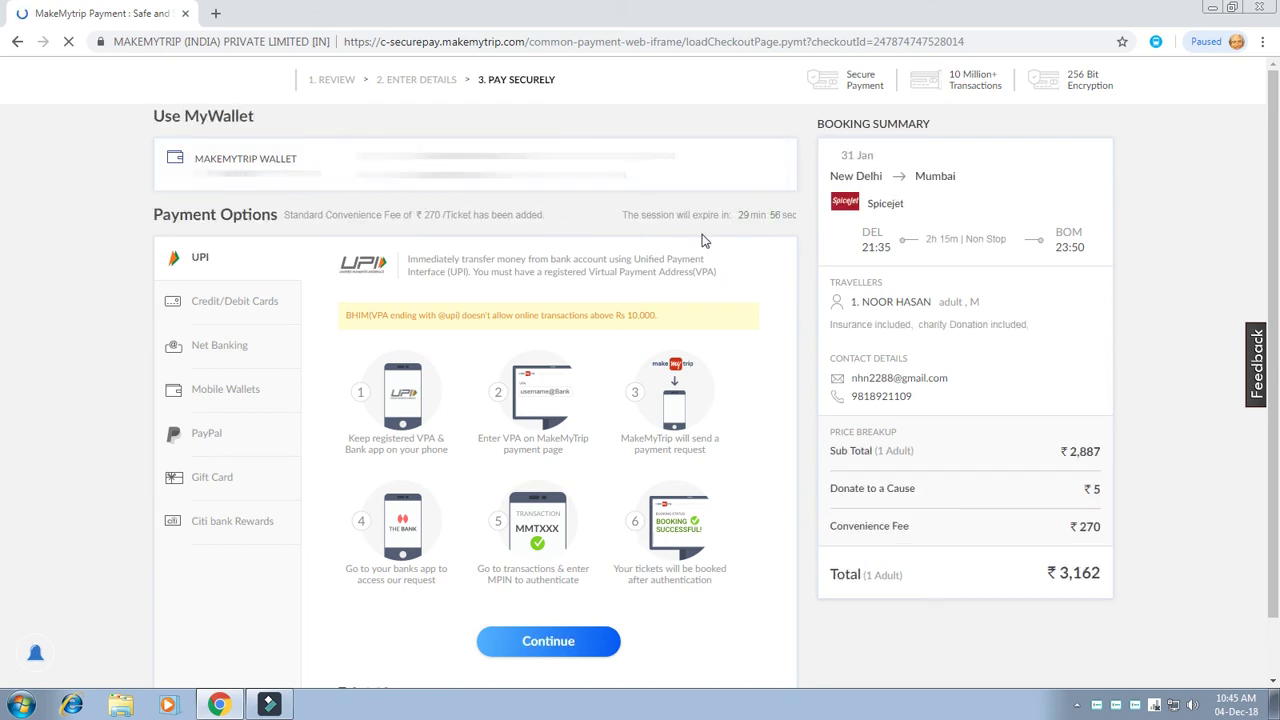
scroll(0, 186, "down", 1)
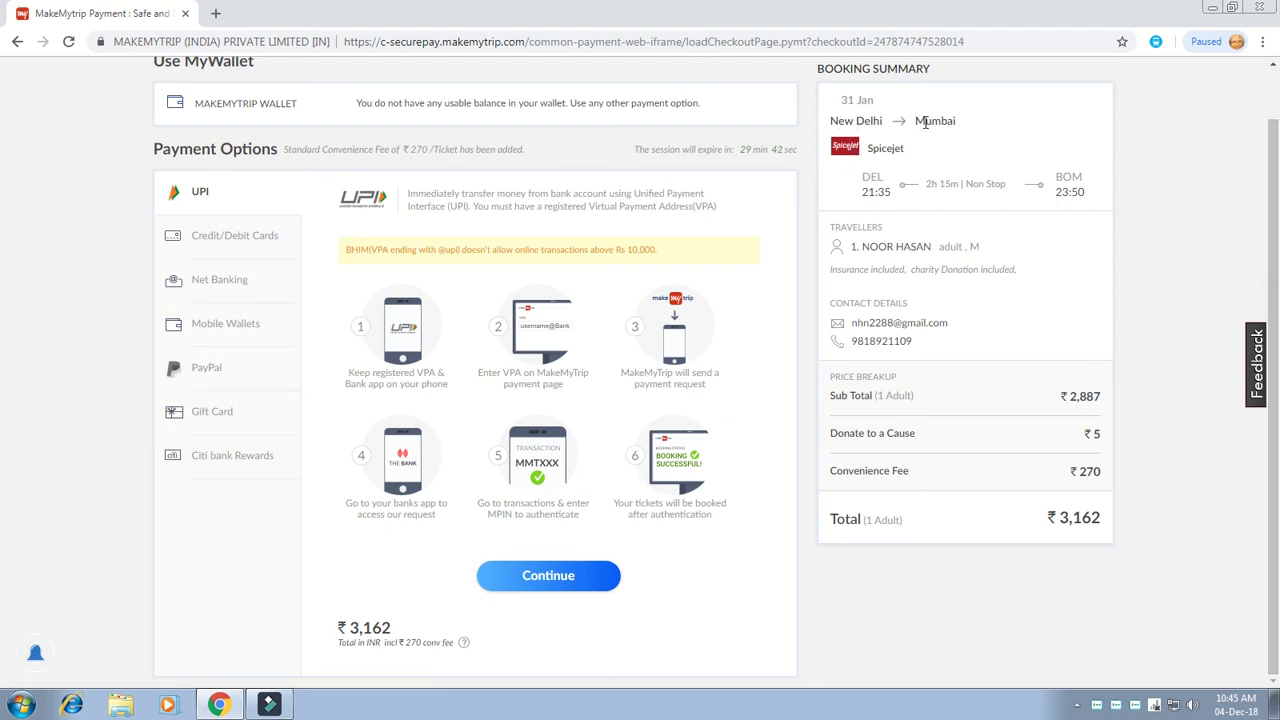
left_click_drag(925, 121, 962, 122)
left_click_drag(869, 150, 910, 162)
left_click(877, 153)
left_click(921, 148)
left_click(918, 146)
left_click(1170, 186)
Review the summary's traveller name, contact e-mail and ₹270 convenience fee
left_click_drag(866, 246, 926, 248)
double_click(974, 247)
left_click_drag(851, 322, 952, 324)
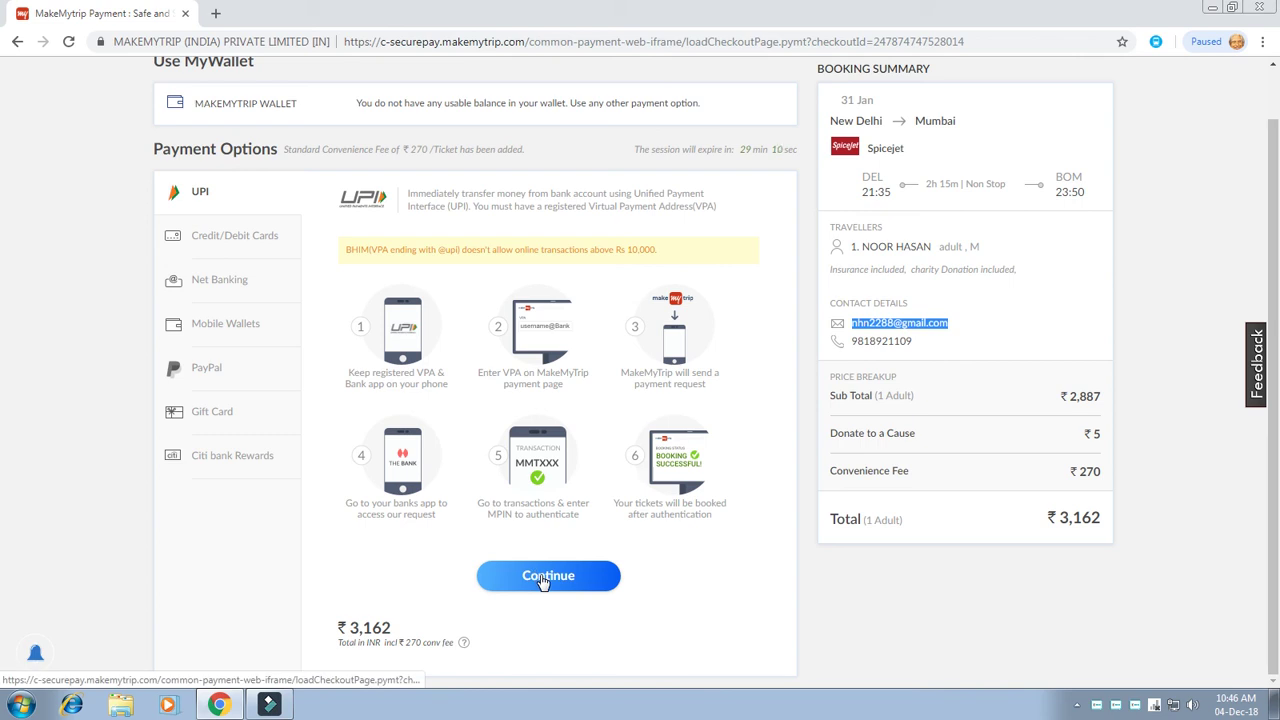
left_click(972, 328)
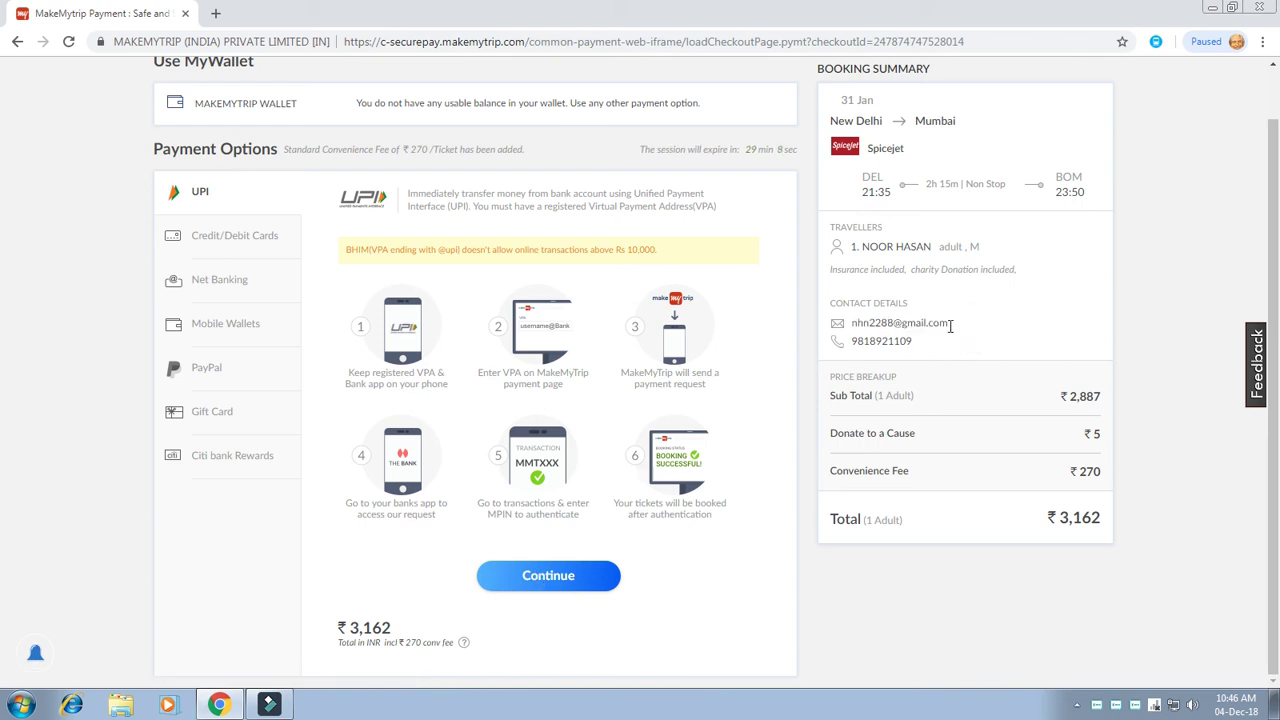
left_click(959, 326)
left_click(1158, 435)
left_click_drag(1085, 435, 1146, 449)
left_click(1146, 449)
left_click_drag(1071, 483, 1136, 476)
left_click(1135, 470)
left_click(1138, 533)
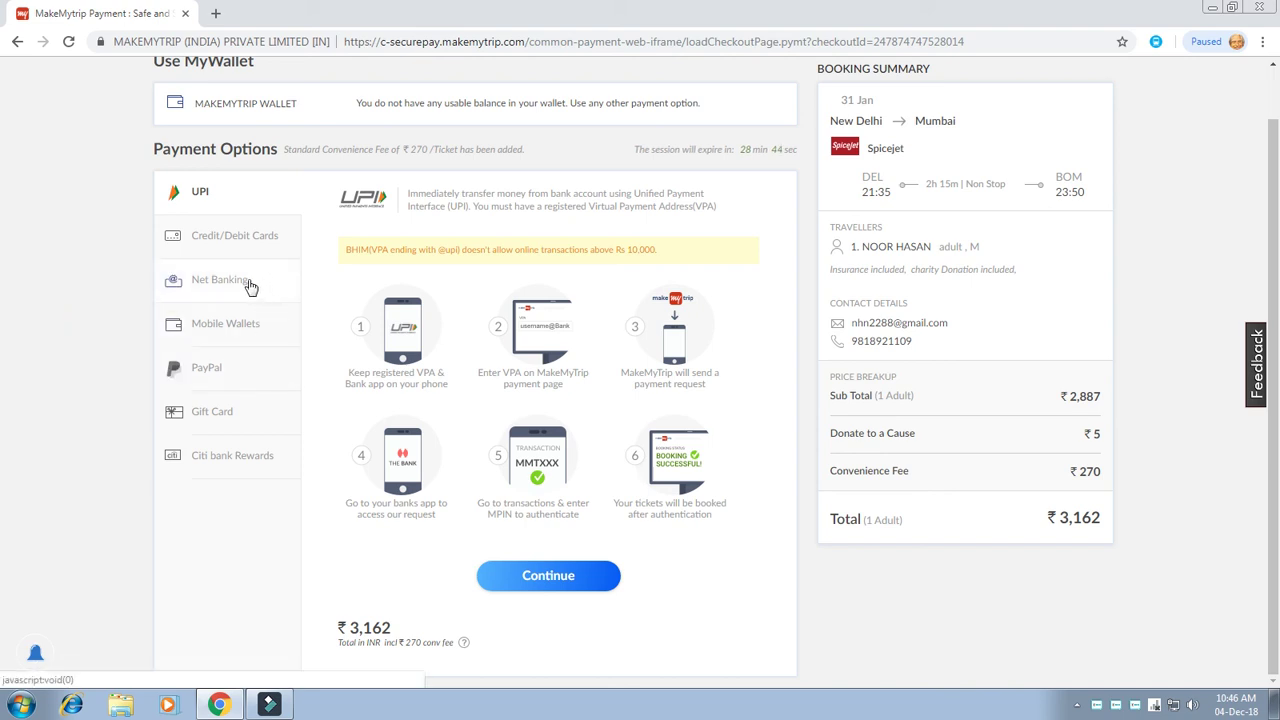
Choose credit/debit card payment and enter the card number and cardholder name
left_click(245, 240)
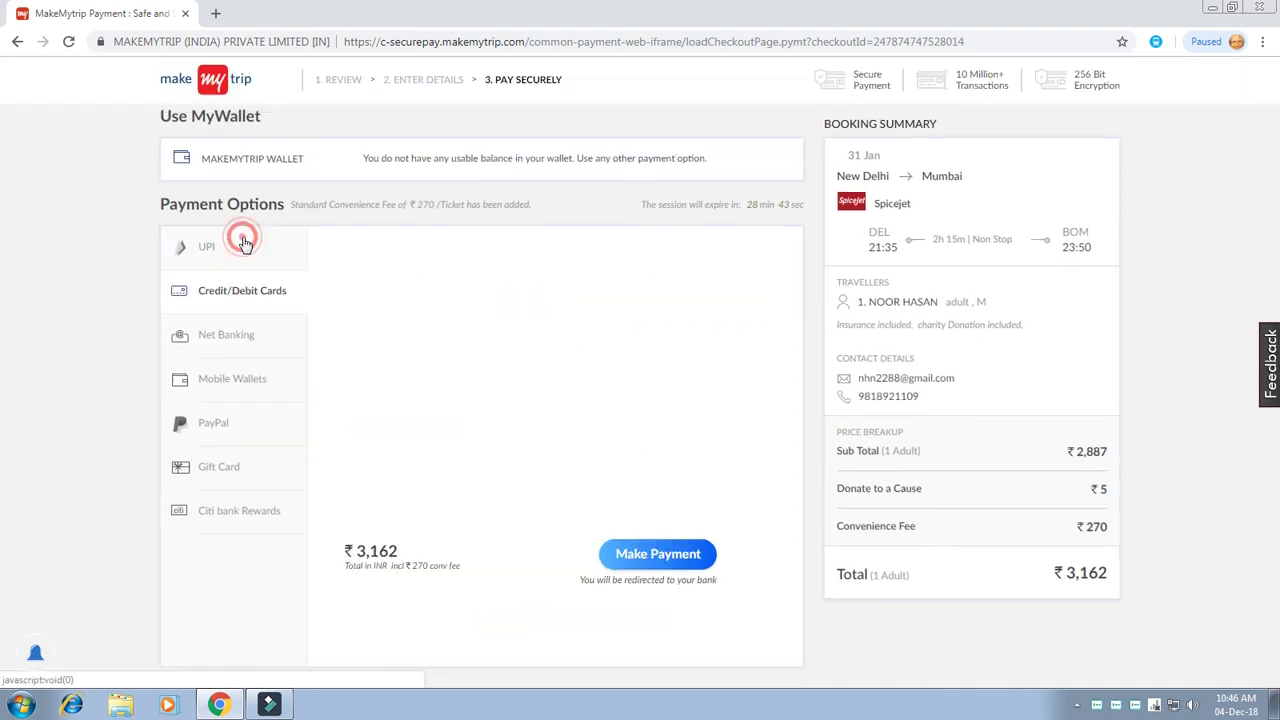
left_click(100, 307)
left_click(366, 314)
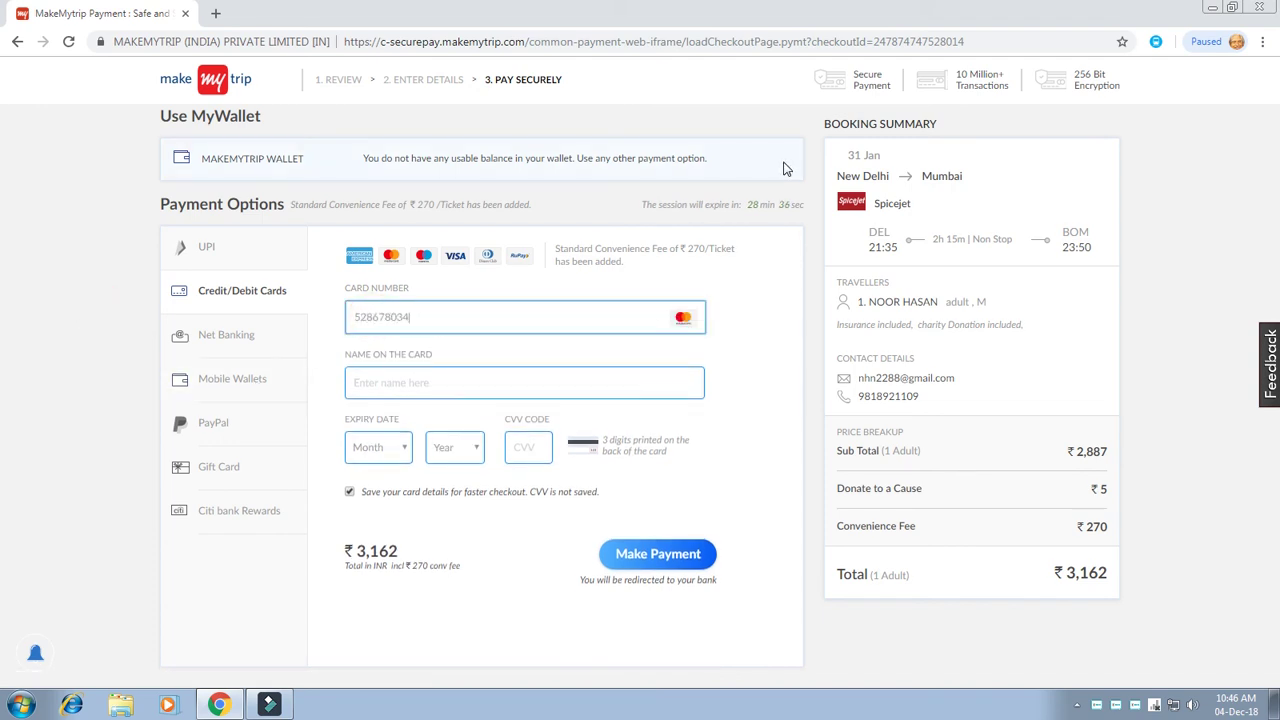
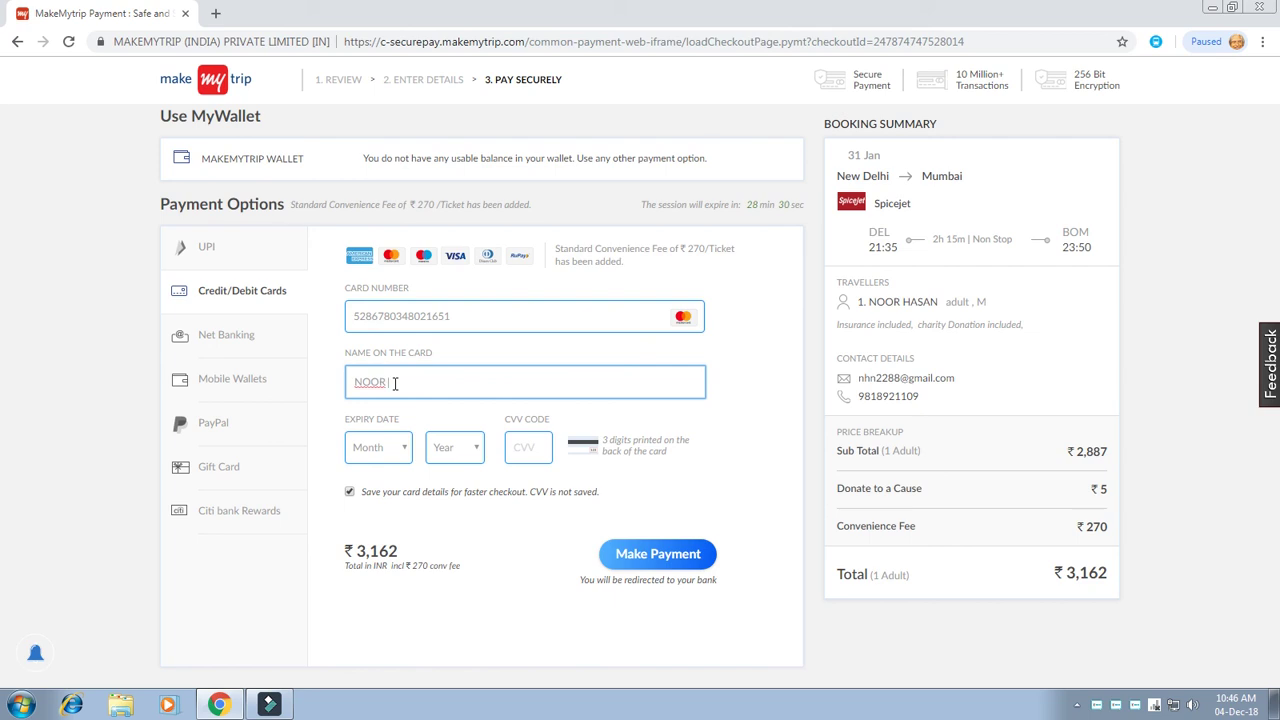
Set the card expiry to 06/2027 and enter the three-digit CVV
left_click(381, 450)
left_click(364, 559)
left_click(451, 463)
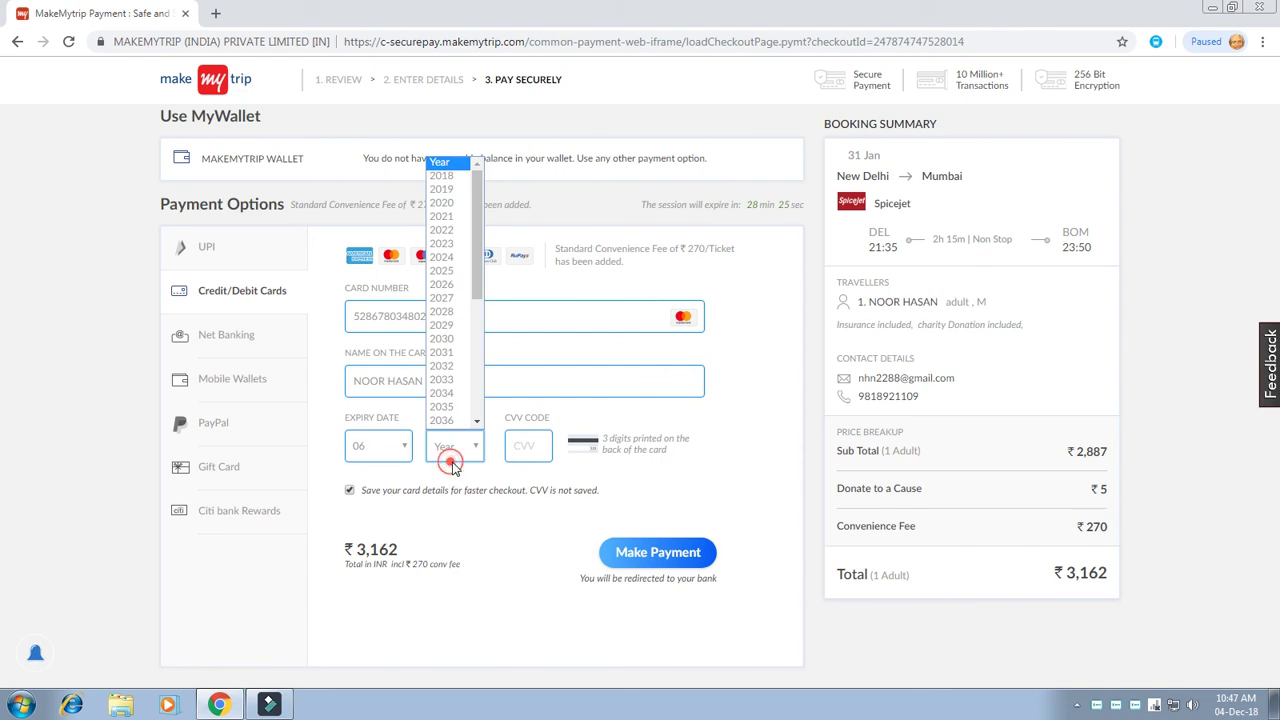
left_click(450, 298)
left_click(522, 447)
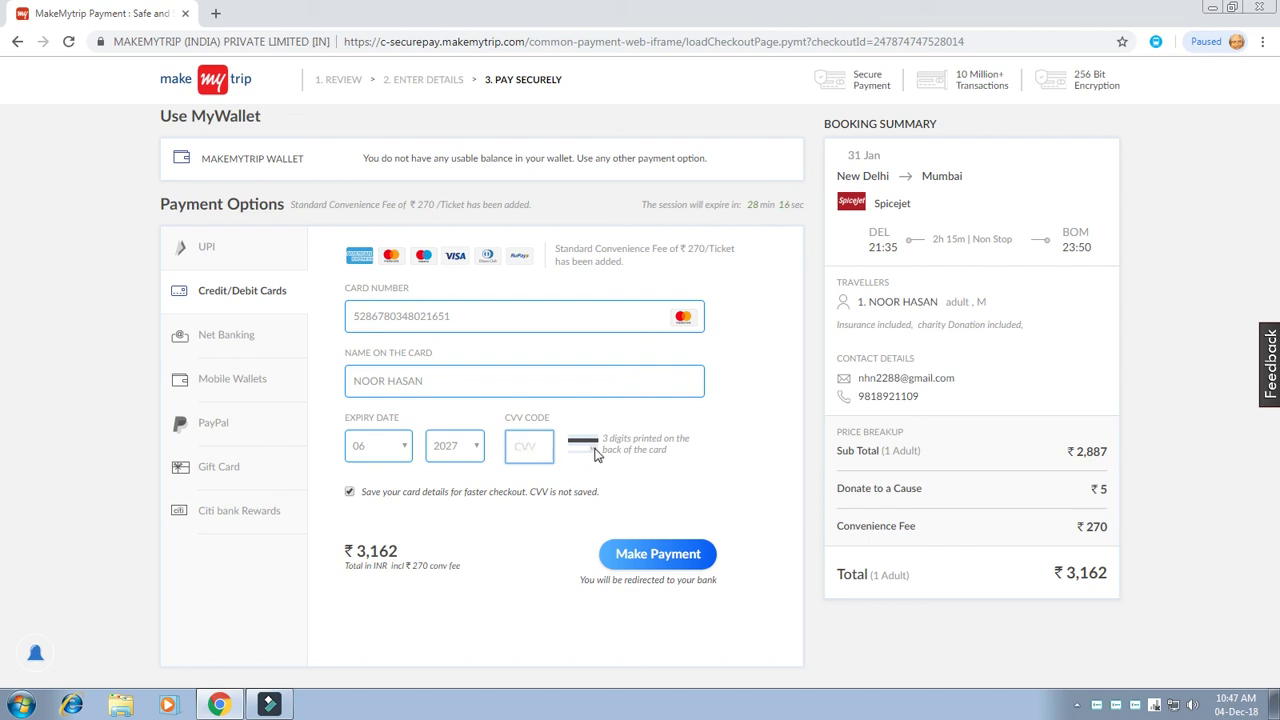
left_click(516, 450)
type("•••")
Finish editing the card details, leaving the total at ₹3,162
left_click(770, 275)
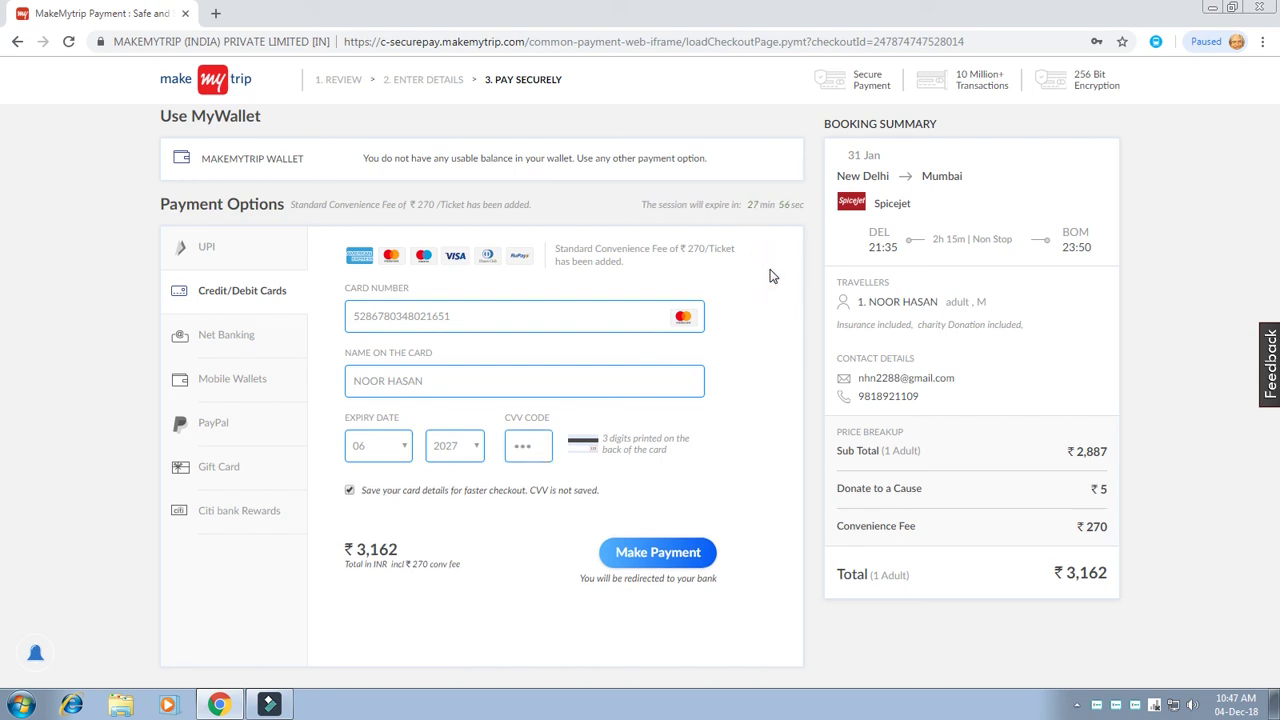
left_click(754, 277)
left_click(785, 257)
left_click(775, 254)
left_click(669, 119)
left_click(773, 265)
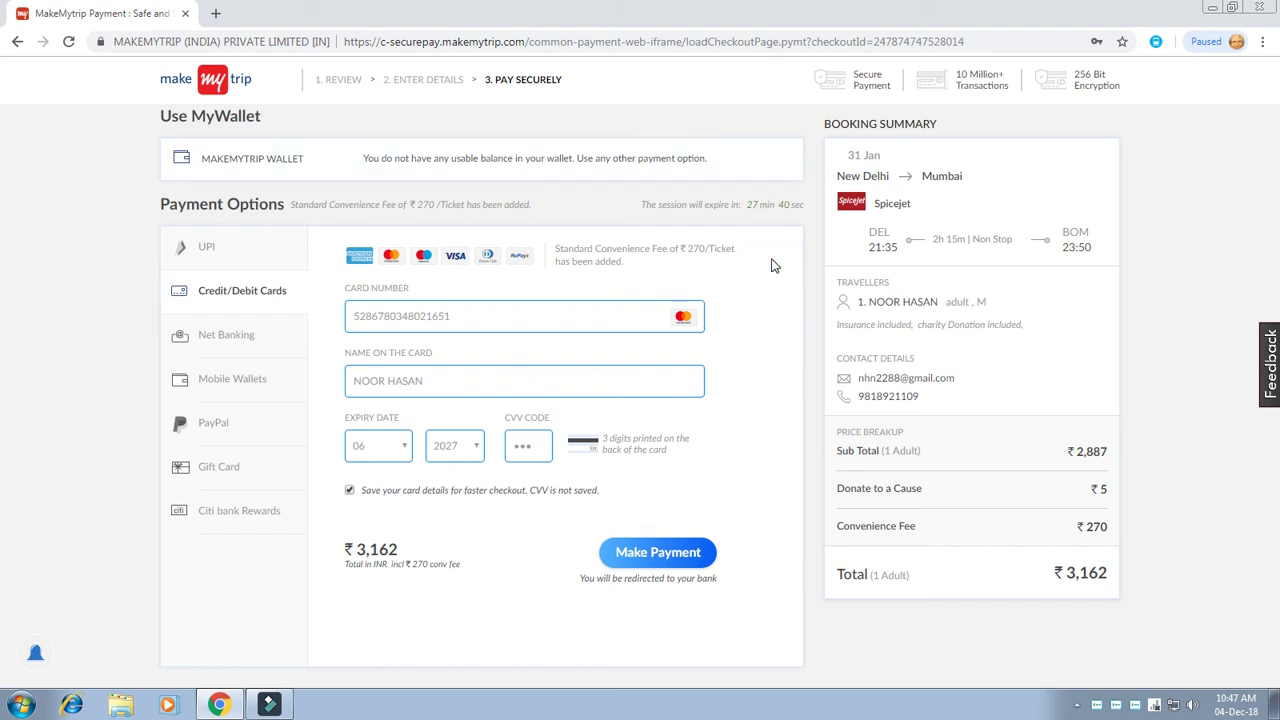